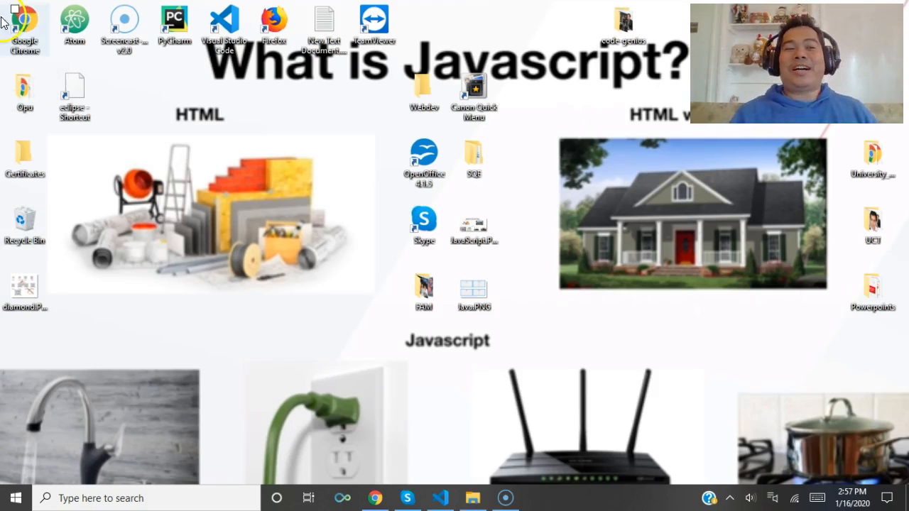
# Step: Open Google Chrome, search Google for "git" in a maximized window, and look through the results
pyautogui.doubleClick(22, 26)
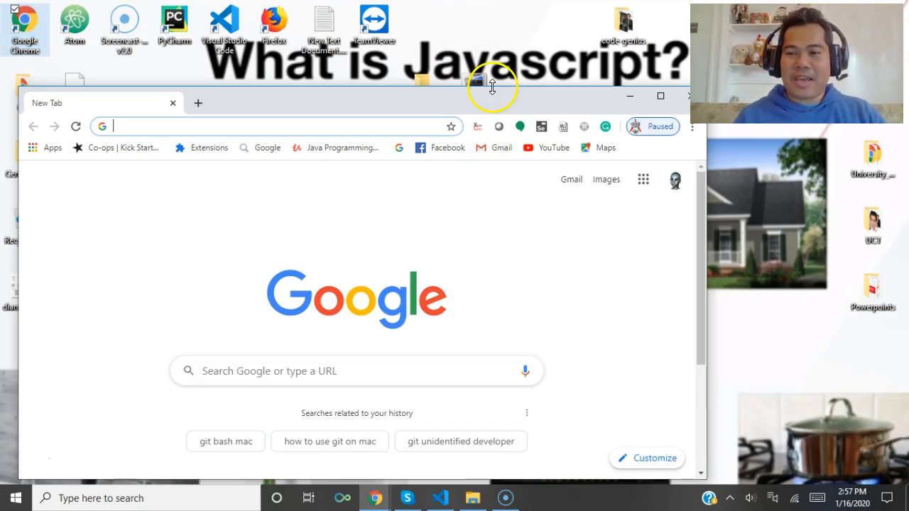
pyautogui.click(313, 132)
pyautogui.write('git')
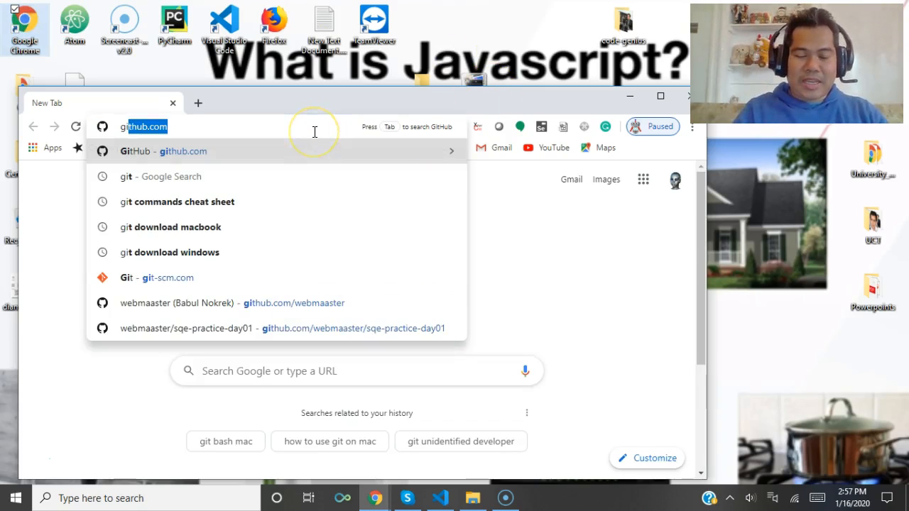
pyautogui.press('BackSpace')
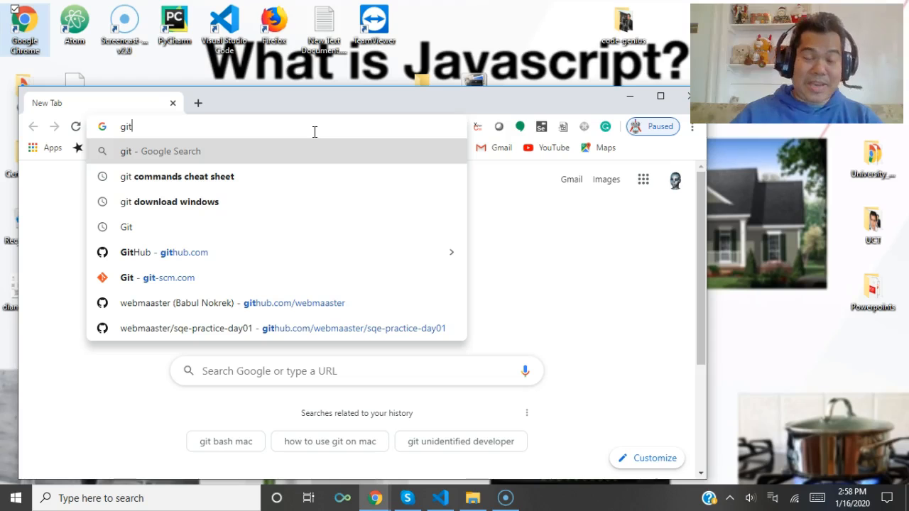
pyautogui.press('Return')
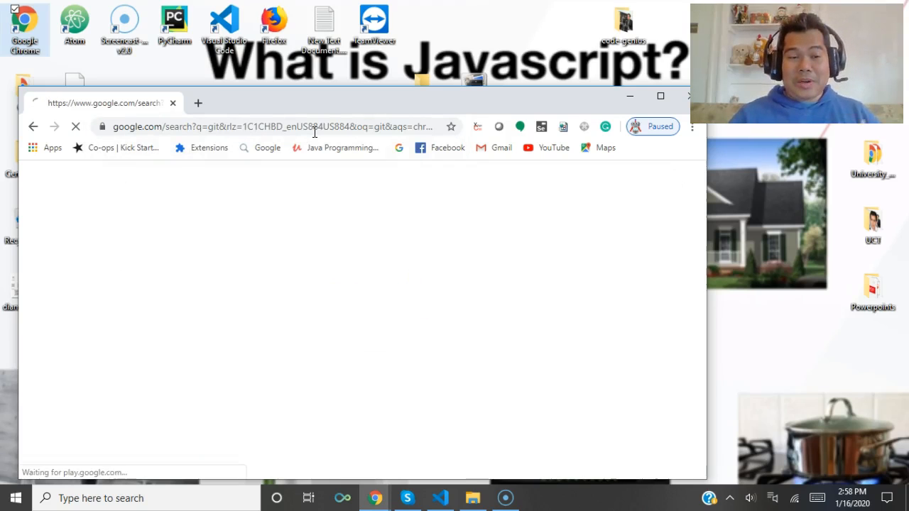
pyautogui.click(660, 95)
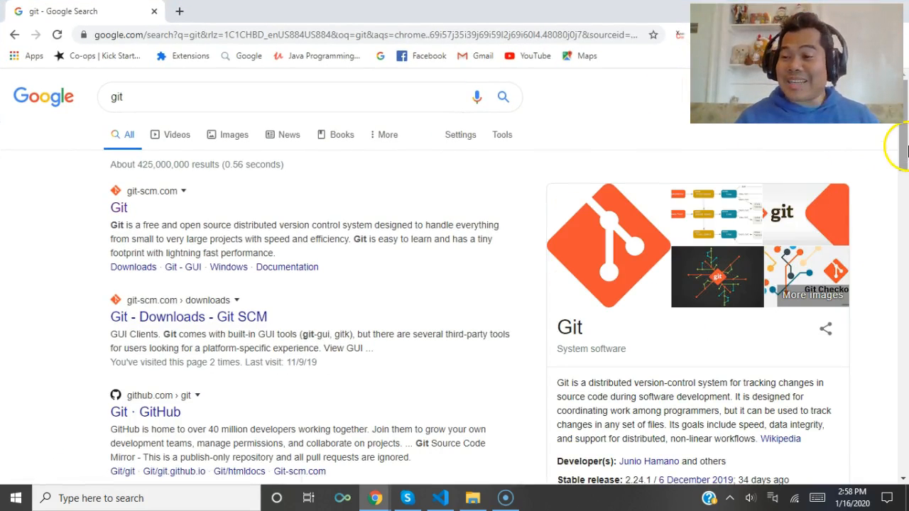
pyautogui.moveTo(904, 148); pyautogui.dragTo(904, 203)
pyautogui.click(677, 168)
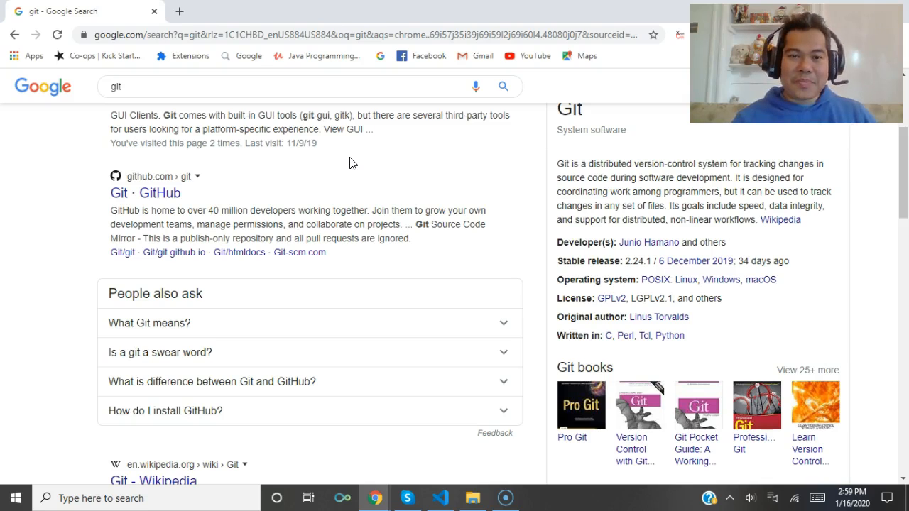
# Step: Search Google for "git download windows" and open the Git for Windows website, gitforwindows.org
pyautogui.click(208, 91)
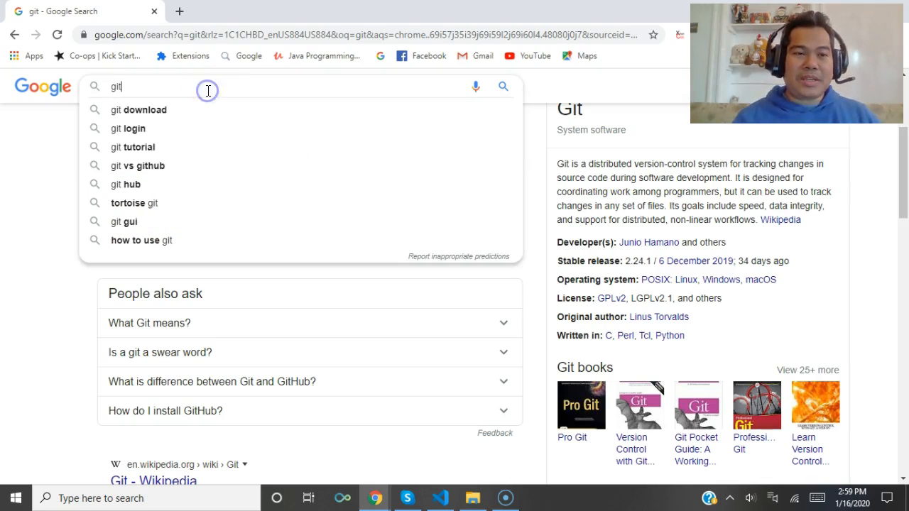
pyautogui.press('BackSpace')
pyautogui.press('BackSpace')
pyautogui.press('BackSpace')
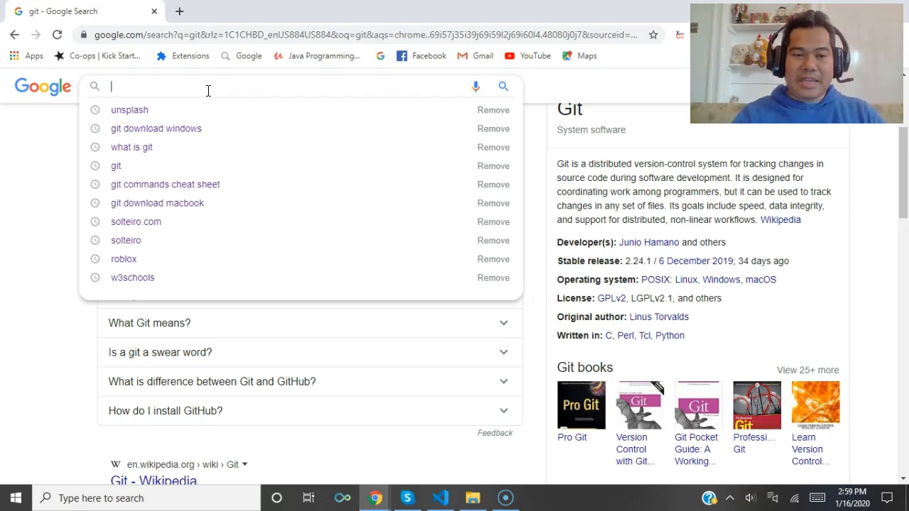
pyautogui.click(190, 134)
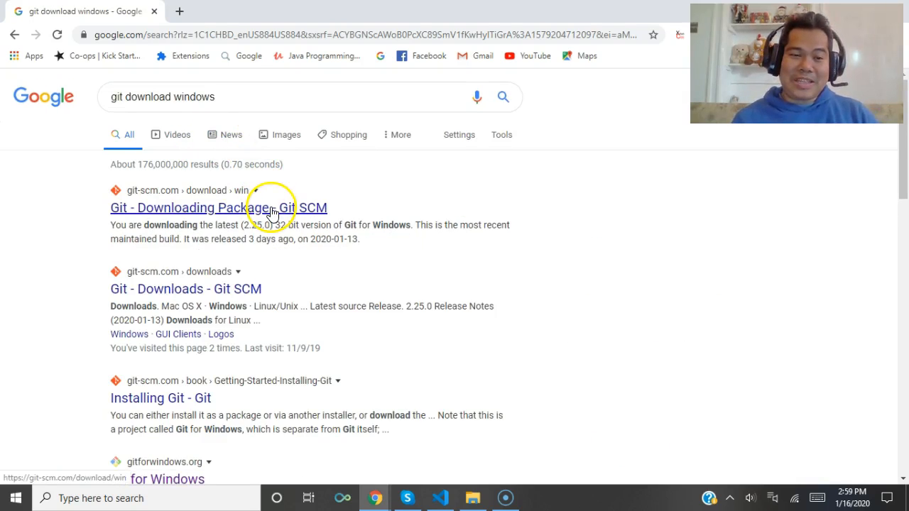
pyautogui.click(195, 297)
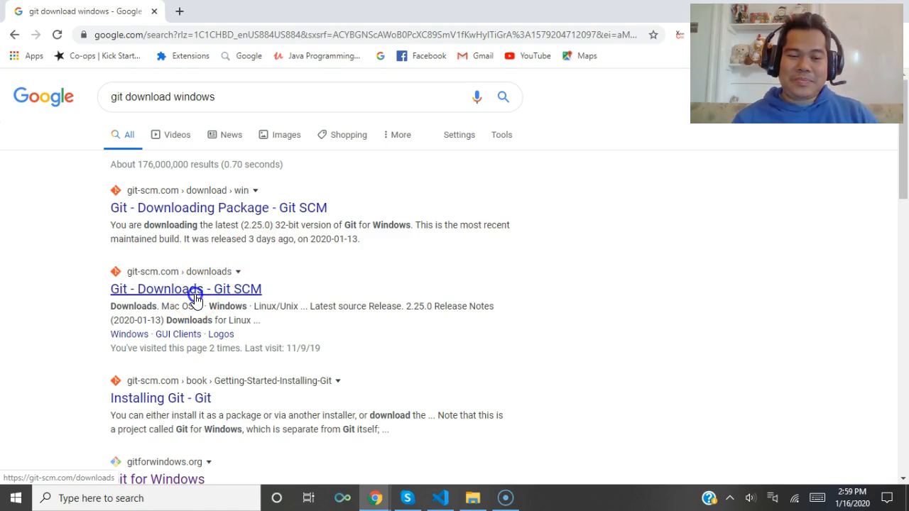
pyautogui.scroll(-1, 60, 401)
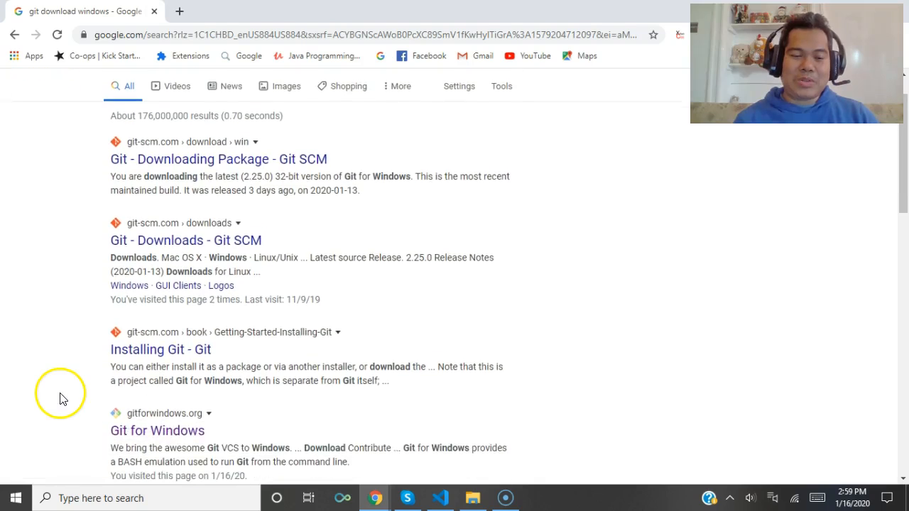
pyautogui.click(191, 430)
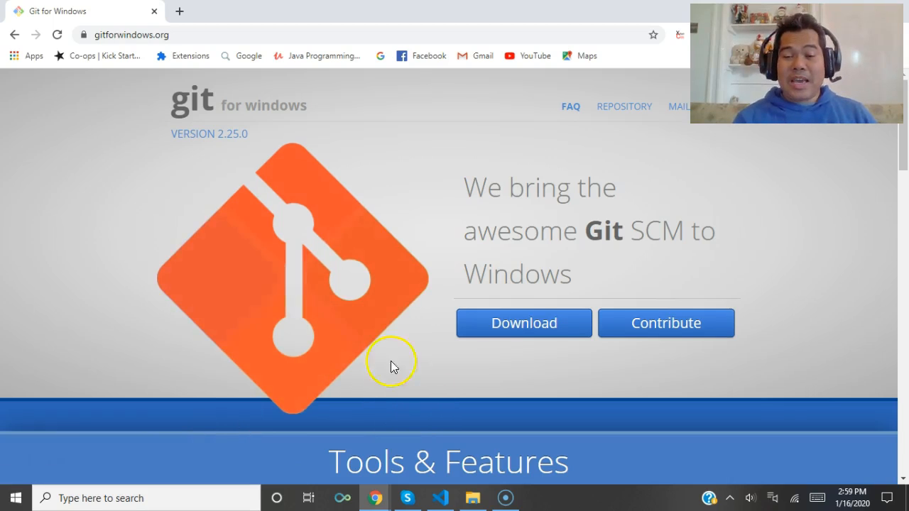
# Step: Download the Git for Windows 2.25.0 64-bit installer and show the download in its folder
pyautogui.click(529, 326)
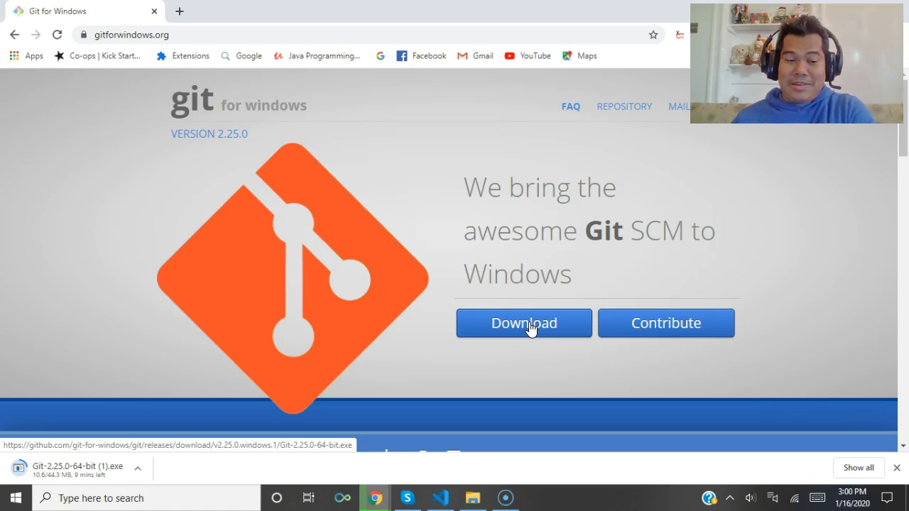
pyautogui.click(137, 468)
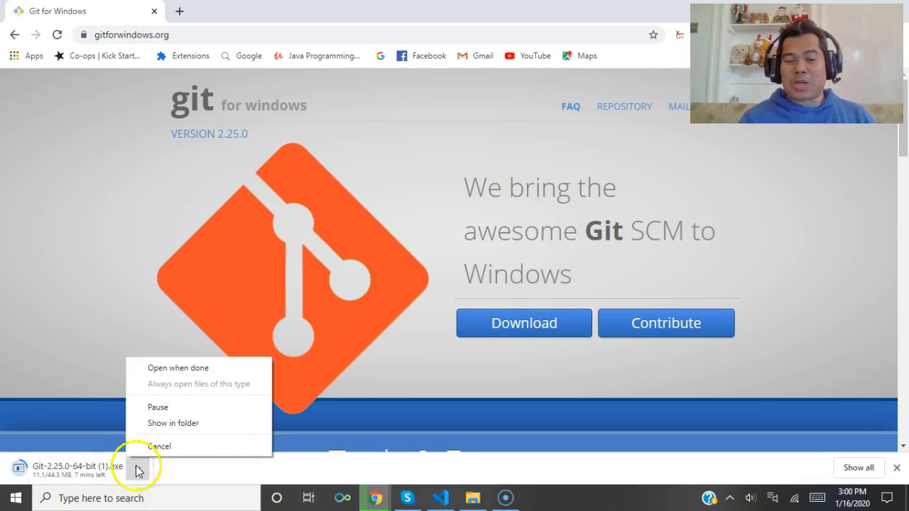
pyautogui.click(176, 426)
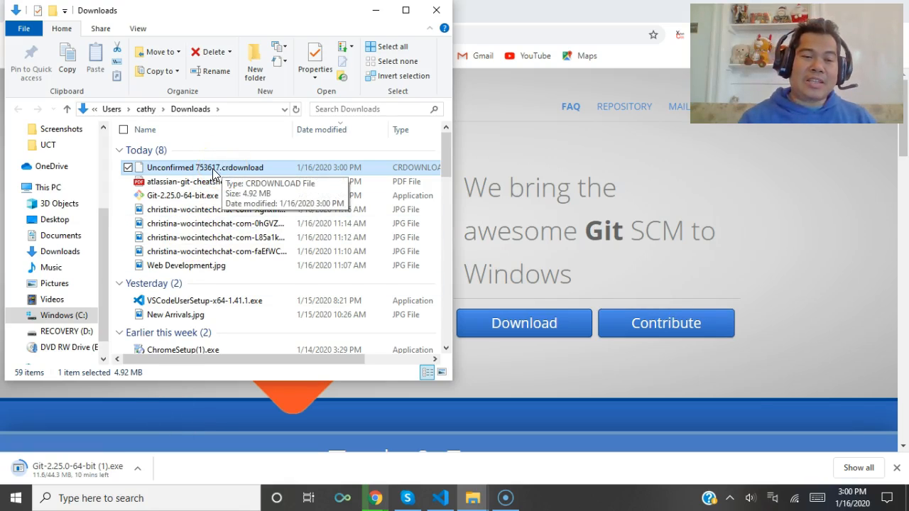
pyautogui.click(217, 175)
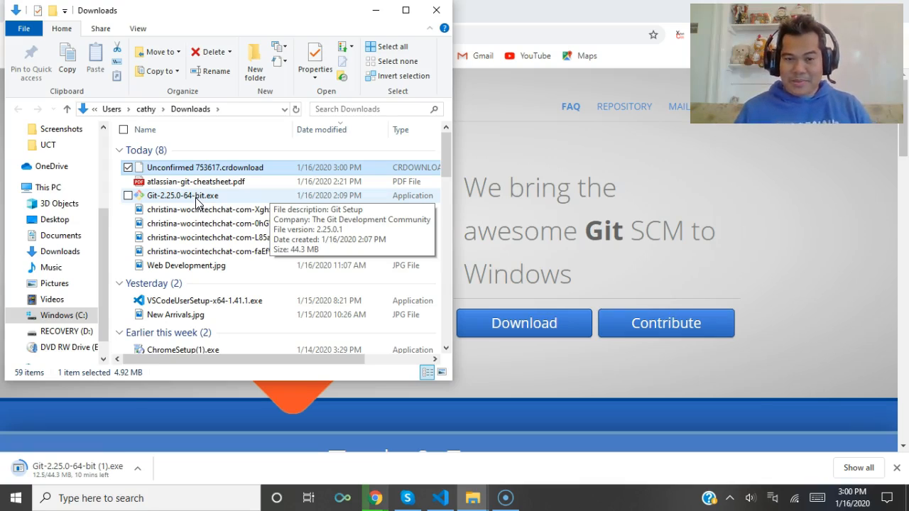
pyautogui.click(208, 165)
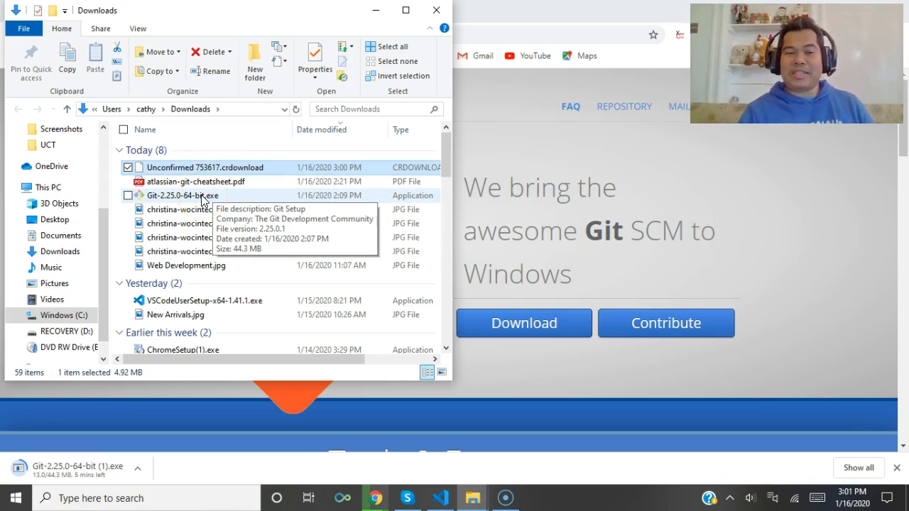
# Step: Run Git-2.25.0-64-bit.exe, continue past the license, and accept the existing C:\Program Files\Git folder as the install location
pyautogui.doubleClick(202, 197)
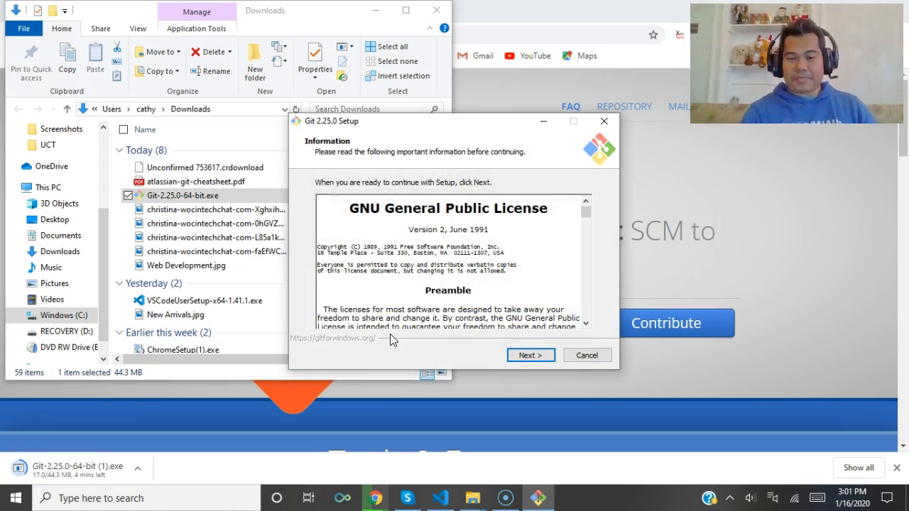
pyautogui.click(527, 356)
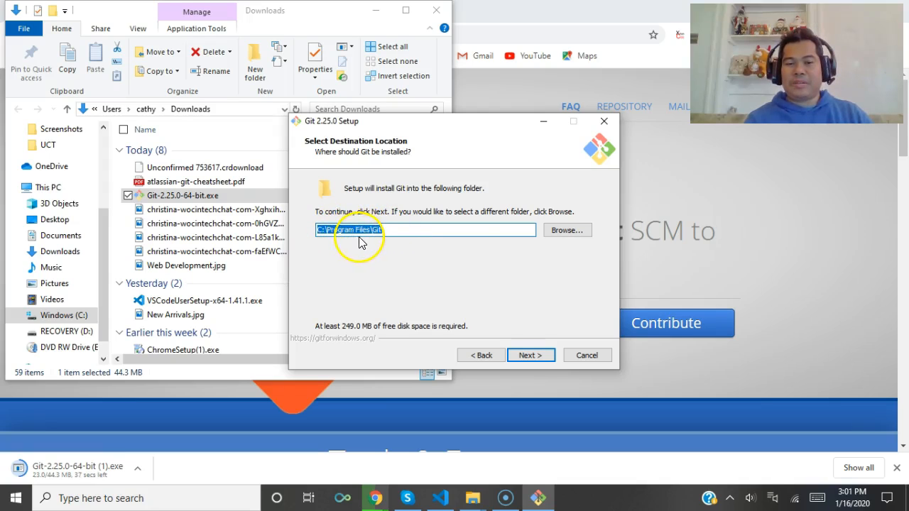
pyautogui.click(560, 234)
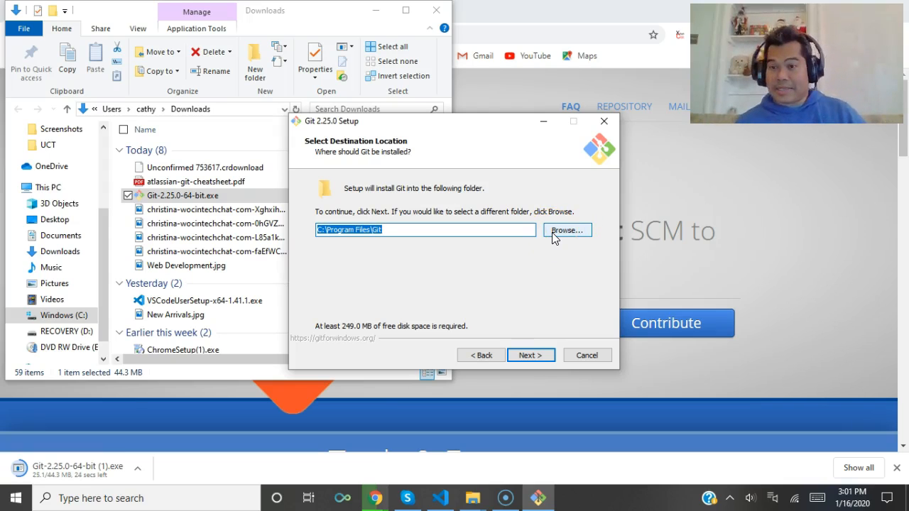
pyautogui.click(526, 356)
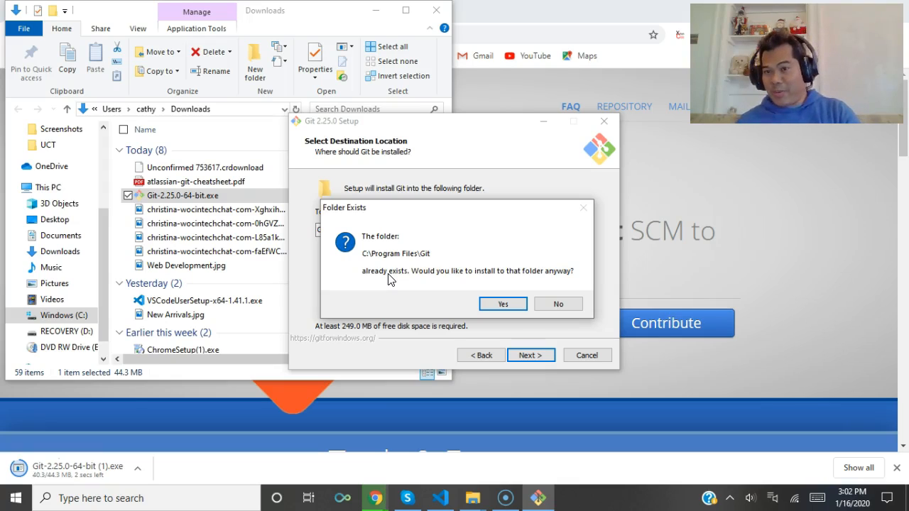
pyautogui.click(506, 305)
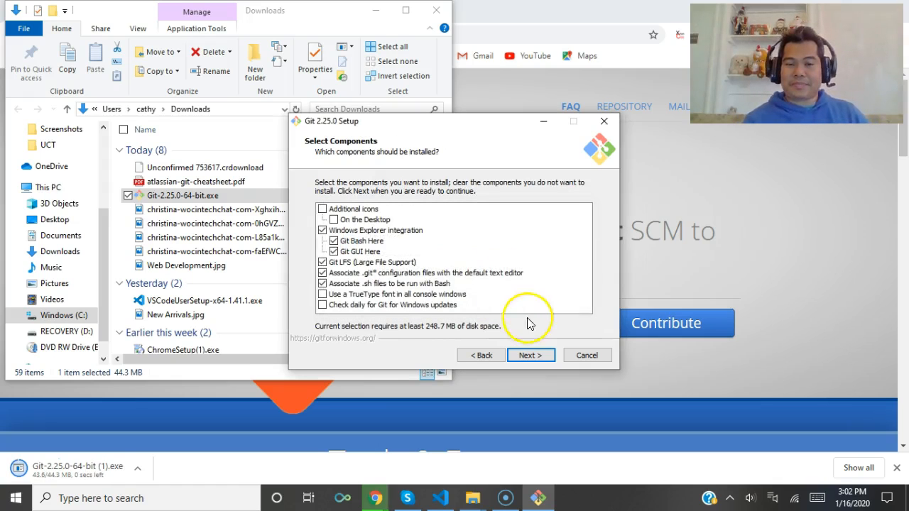
# Step: Add the additional desktop icon to the installed components and keep Git as the Start Menu folder
pyautogui.click(334, 220)
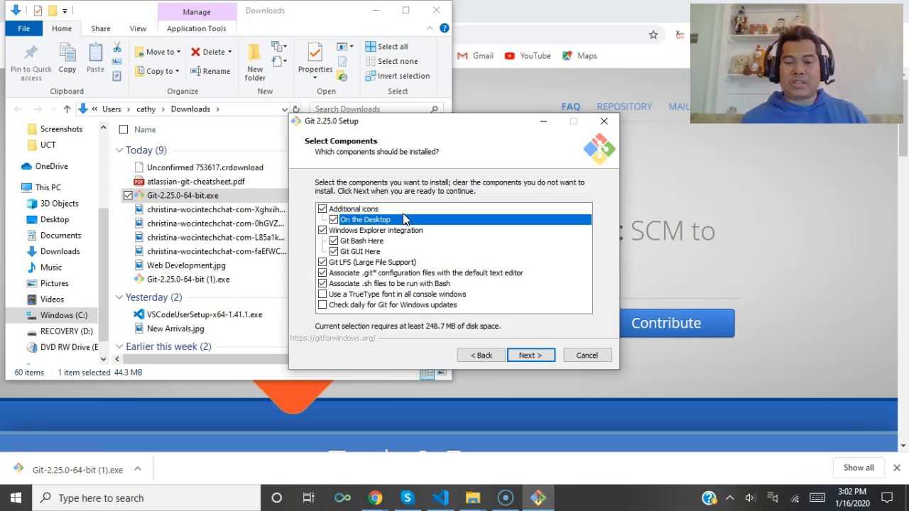
pyautogui.click(530, 355)
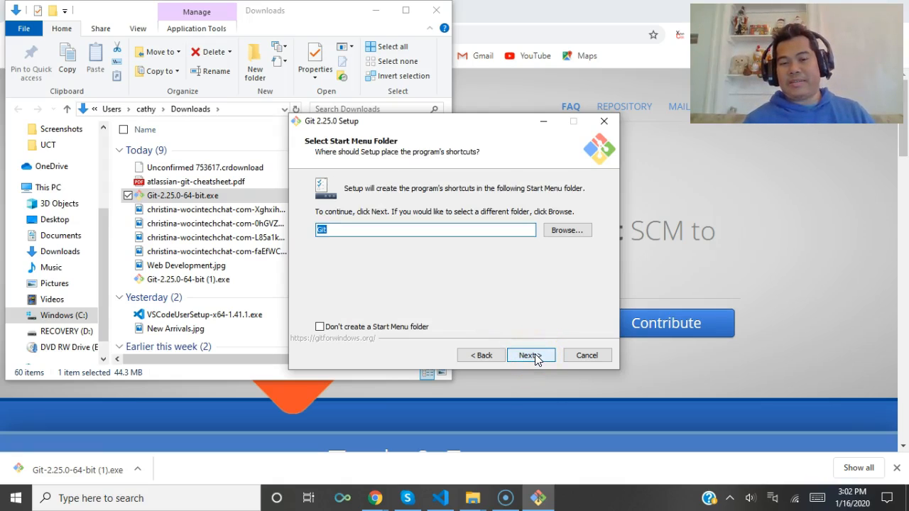
pyautogui.click(528, 357)
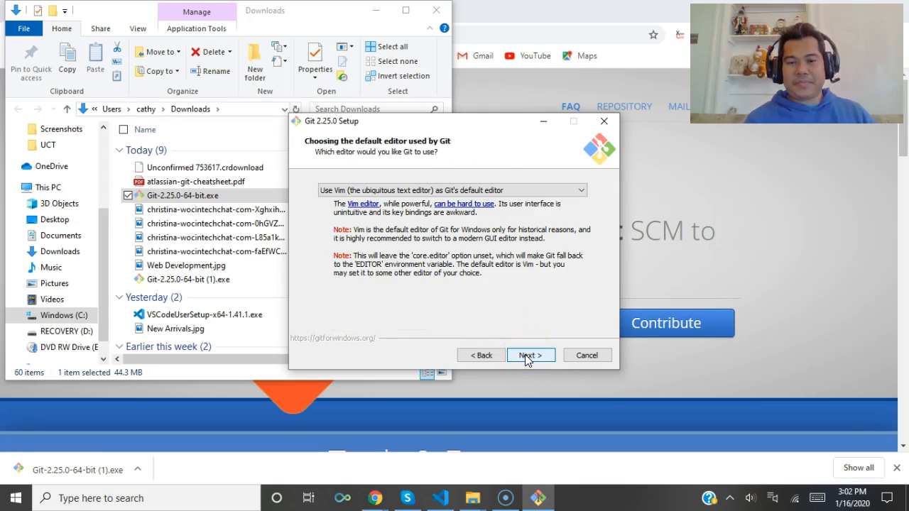
# Step: Choose Visual Studio Code as Git's default editor and continue the setup
pyautogui.click(555, 195)
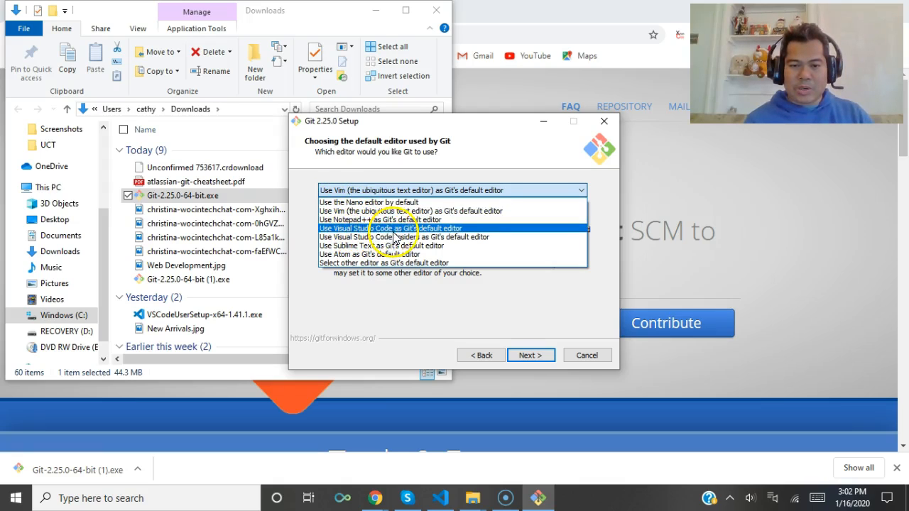
pyautogui.click(433, 229)
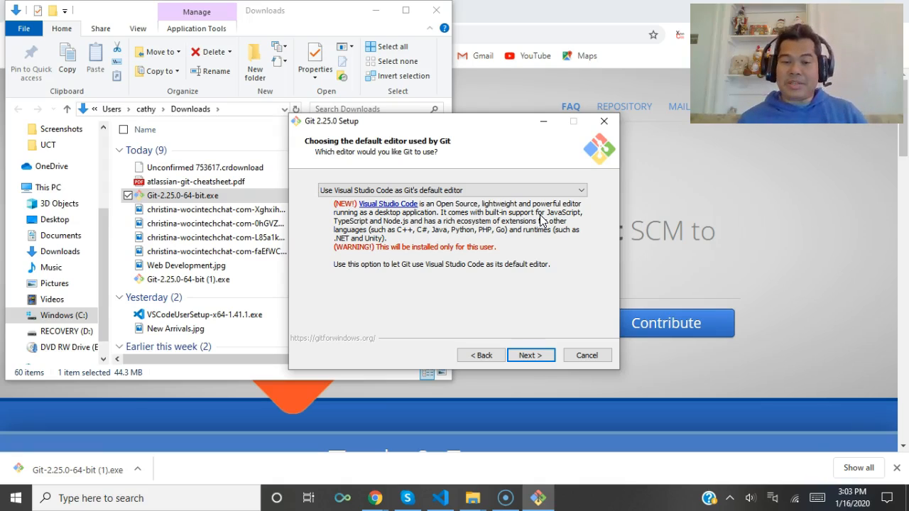
pyautogui.click(534, 360)
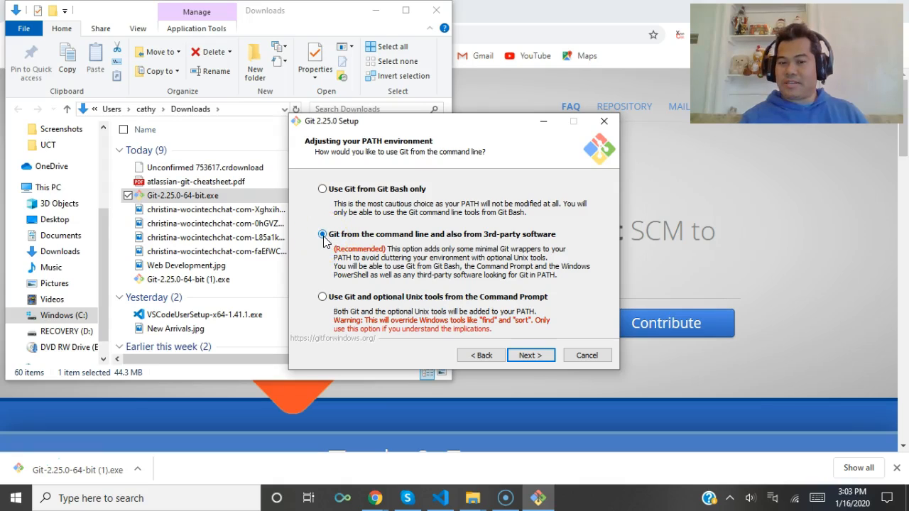
# Step: Keep Git usable from the command line and 3rd-party software, and keep the OpenSSL library for HTTPS connections
pyautogui.click(532, 356)
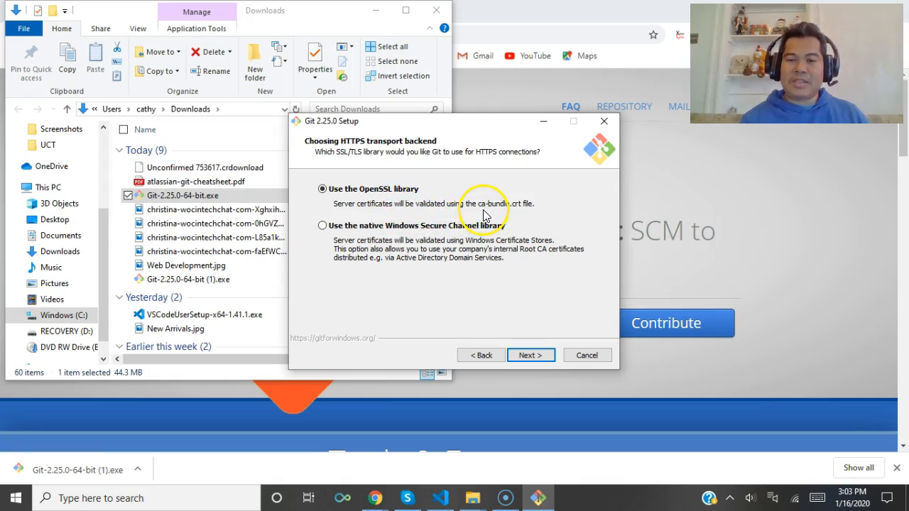
pyautogui.click(328, 230)
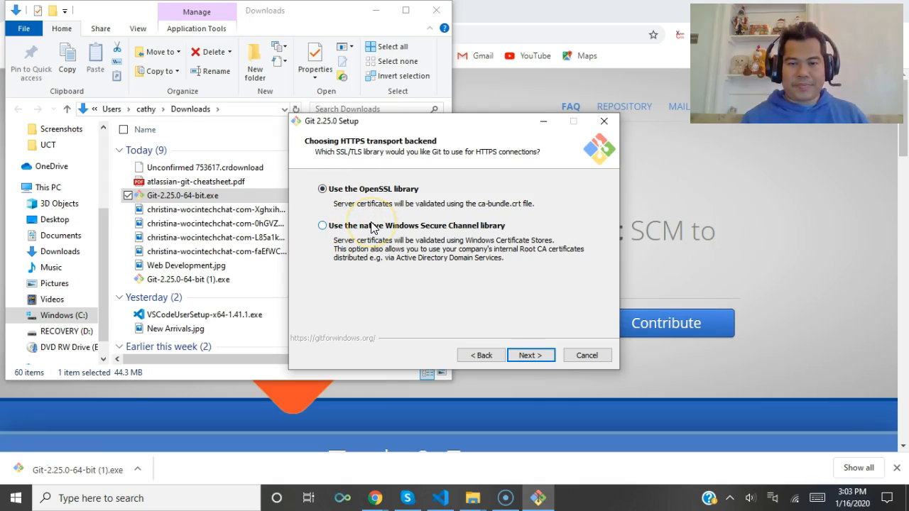
pyautogui.click(532, 357)
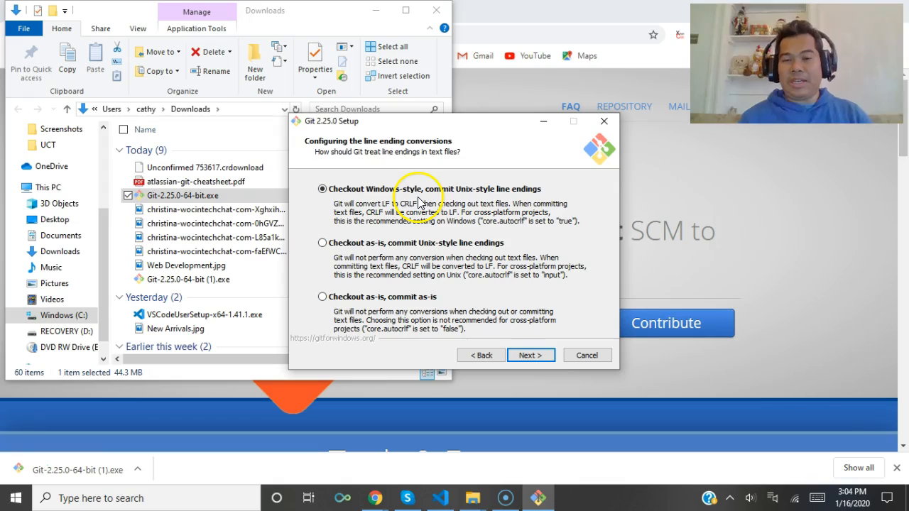
# Step: Accept Windows-style checkout with Unix-style commits, the MinTTY terminal and the default extra options, and start the Git installation
pyautogui.click(536, 357)
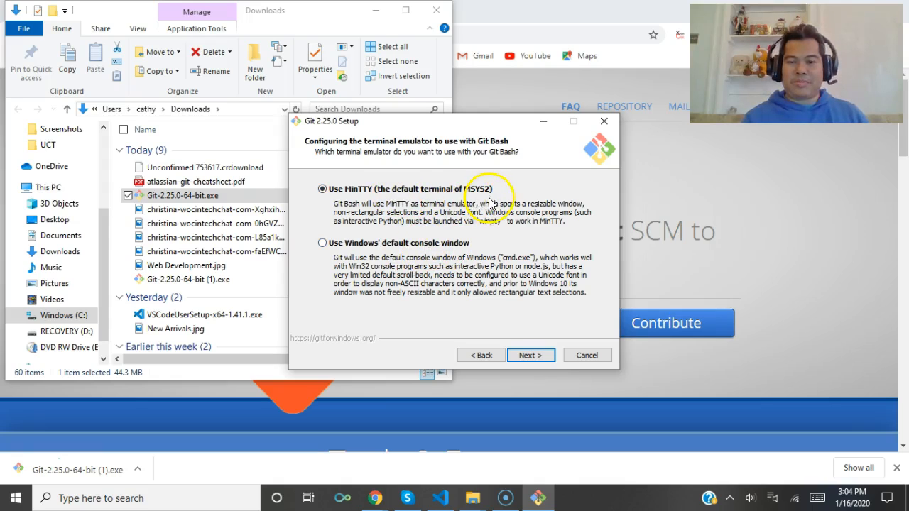
pyautogui.click(532, 355)
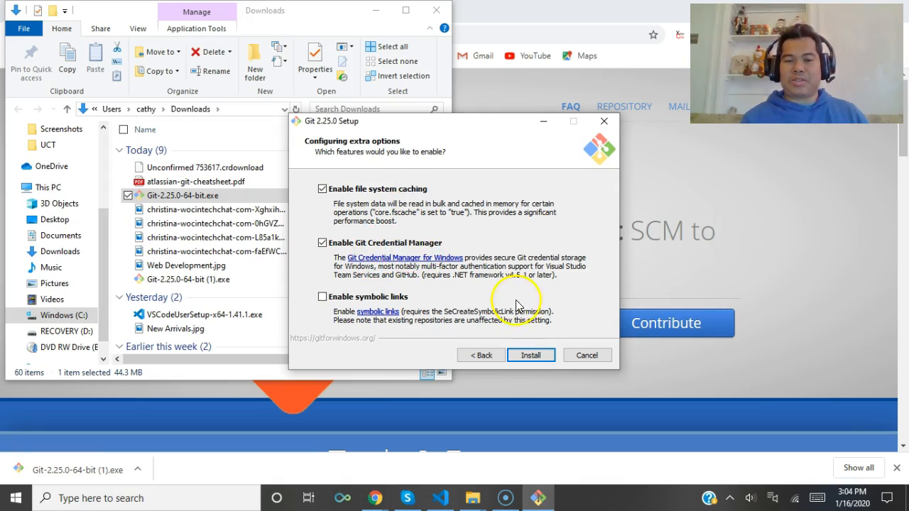
pyautogui.click(532, 356)
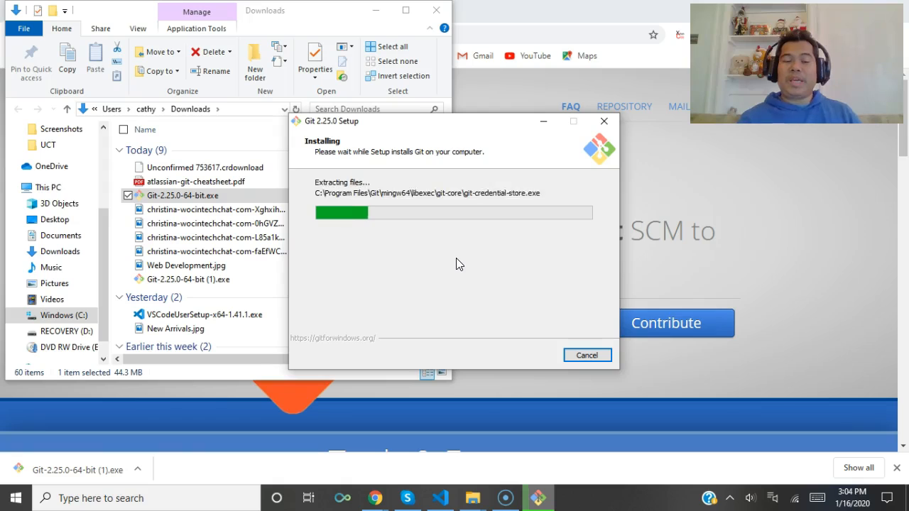
# Step: Search Windows for git while the installation is running
pyautogui.click(144, 498)
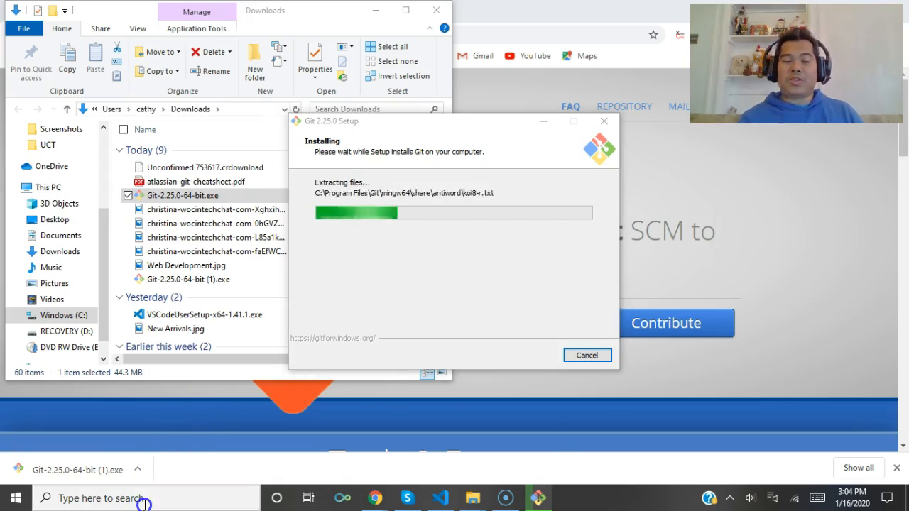
pyautogui.write('git')
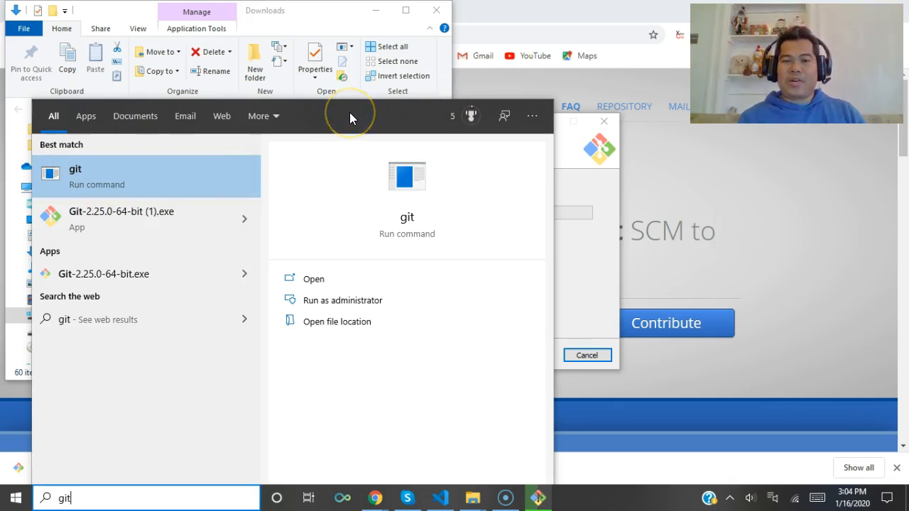
# Step: Minimize the Downloads folder window and move the browser window down to uncover the desktop and the Git installer
pyautogui.click(376, 11)
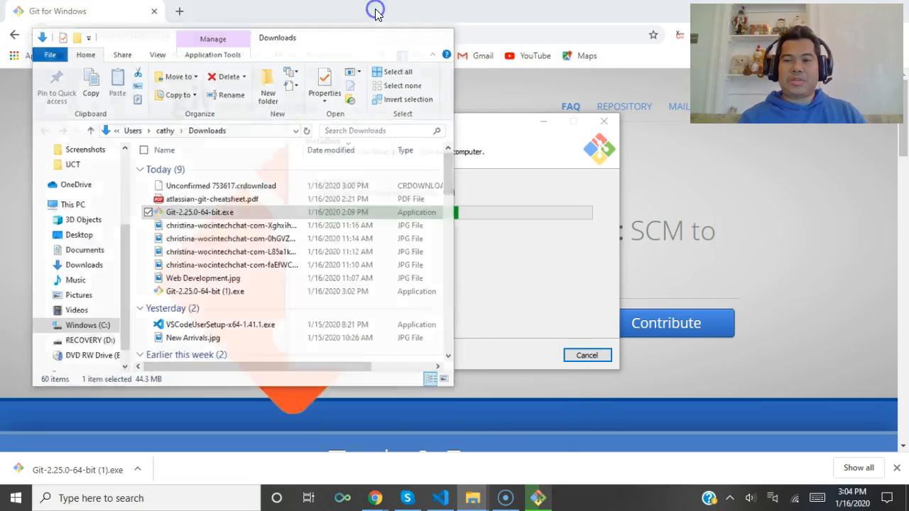
pyautogui.click(623, 8)
pyautogui.moveTo(622, 9); pyautogui.dragTo(633, 168)
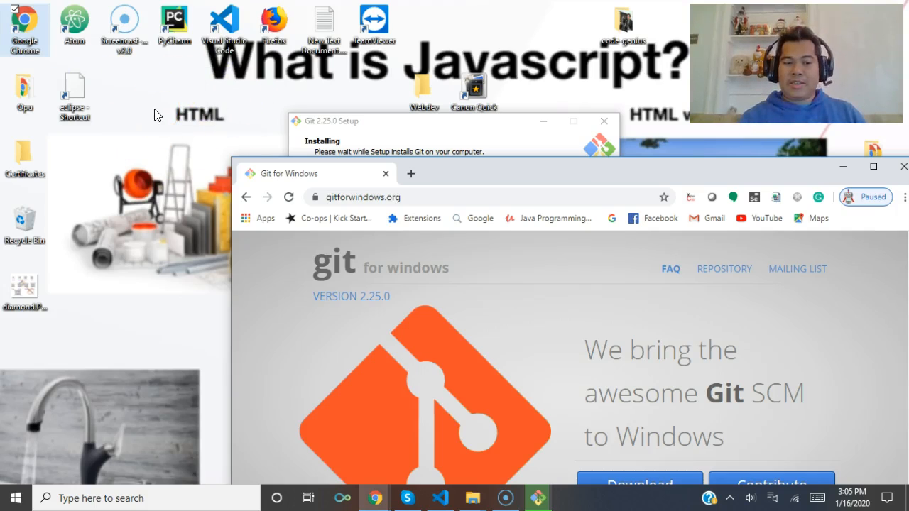
pyautogui.moveTo(555, 171); pyautogui.dragTo(570, 357)
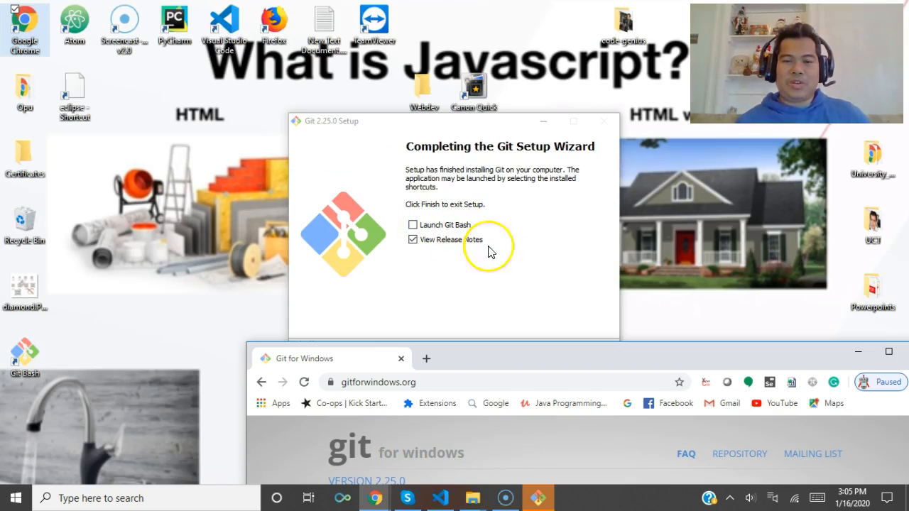
# Step: Finish the Git setup with the release notes option kept, and move the Git Bash shortcut beside the eclipse shortcut on the desktop
pyautogui.moveTo(487, 120); pyautogui.dragTo(472, 62)
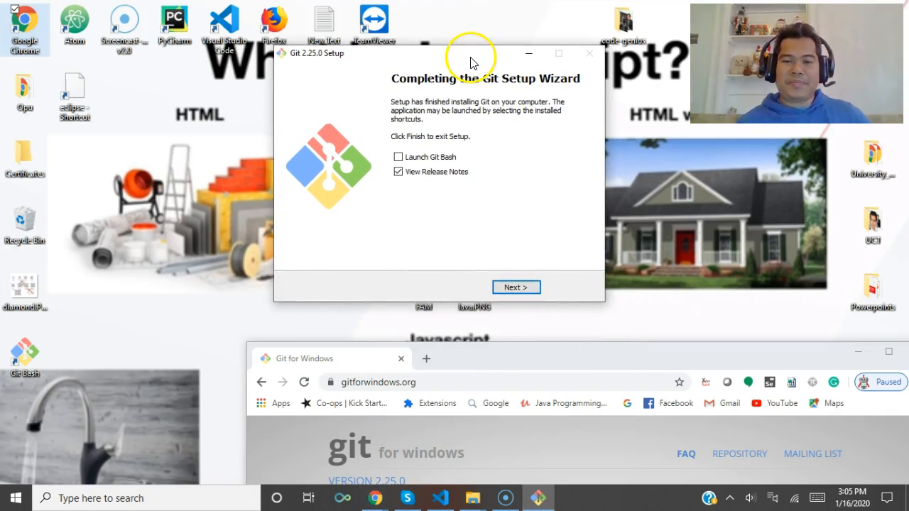
pyautogui.click(515, 288)
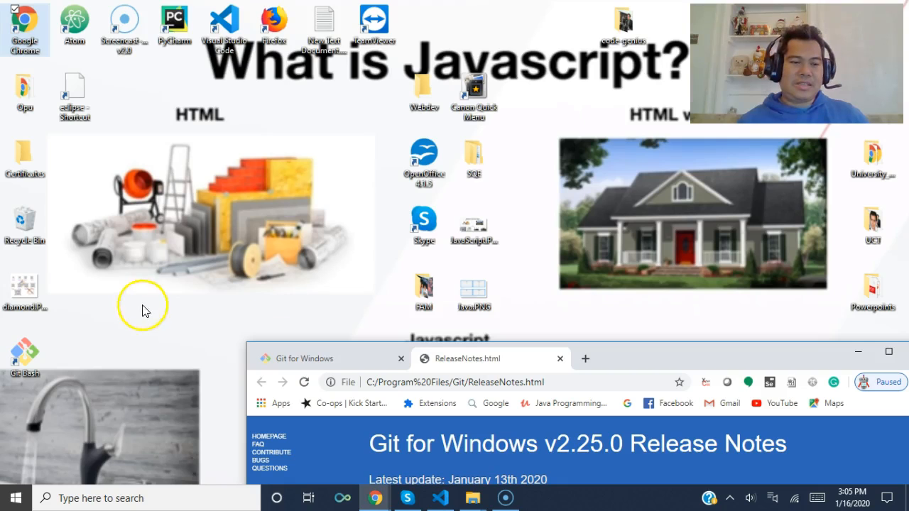
pyautogui.moveTo(25, 352); pyautogui.dragTo(137, 93)
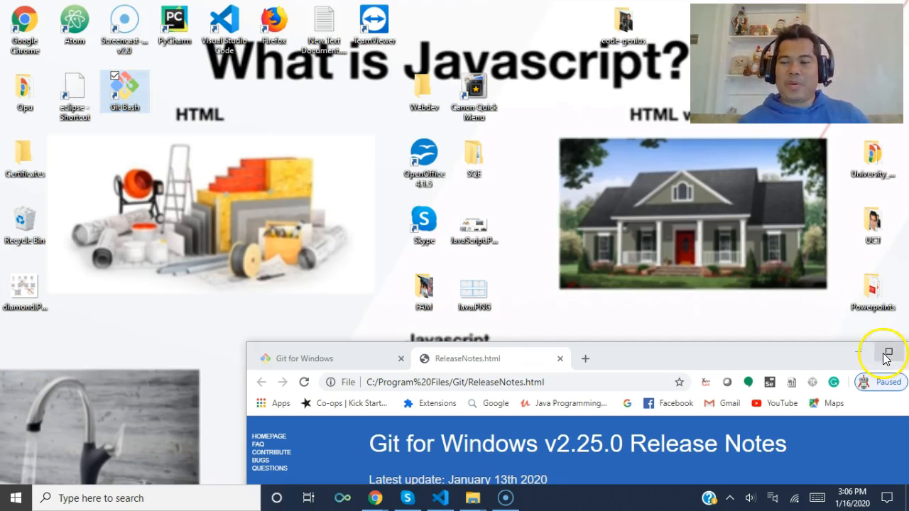
# Step: Search Windows for git and launch Git Bash from the results
pyautogui.click(196, 490)
pyautogui.write('git')
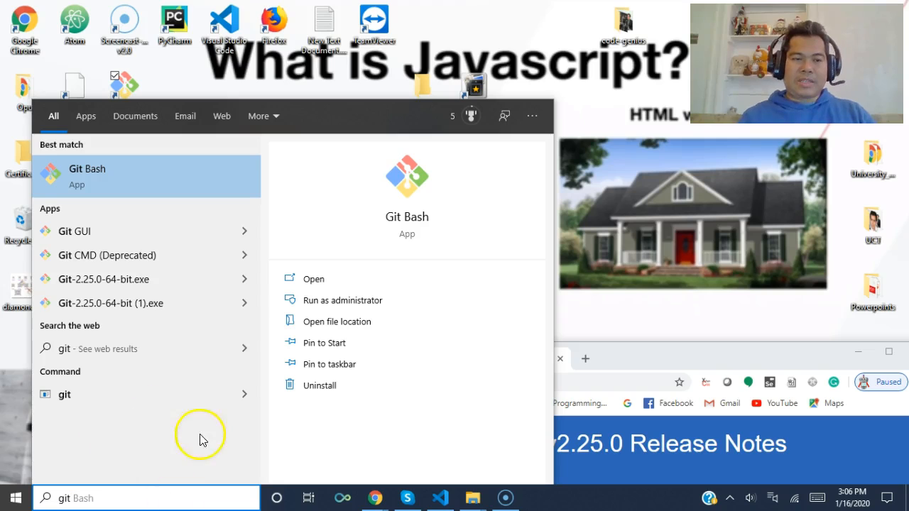
pyautogui.click(138, 174)
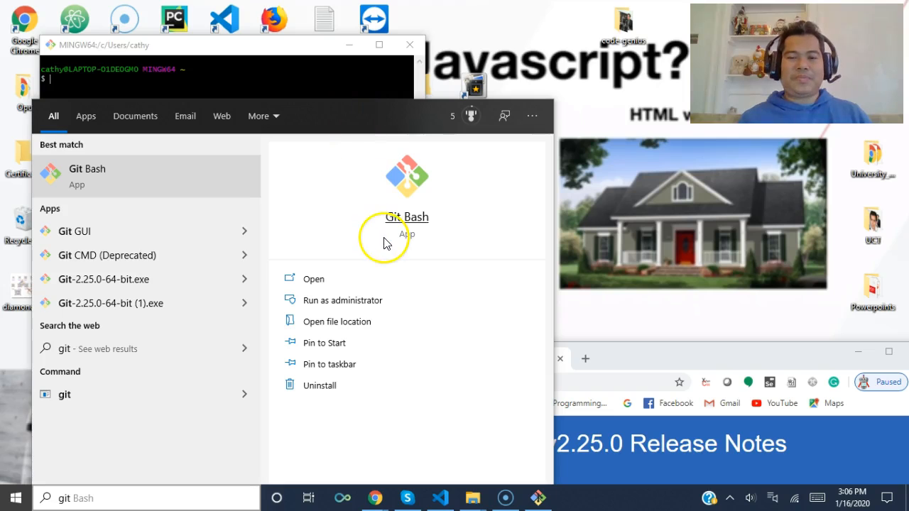
pyautogui.click(304, 71)
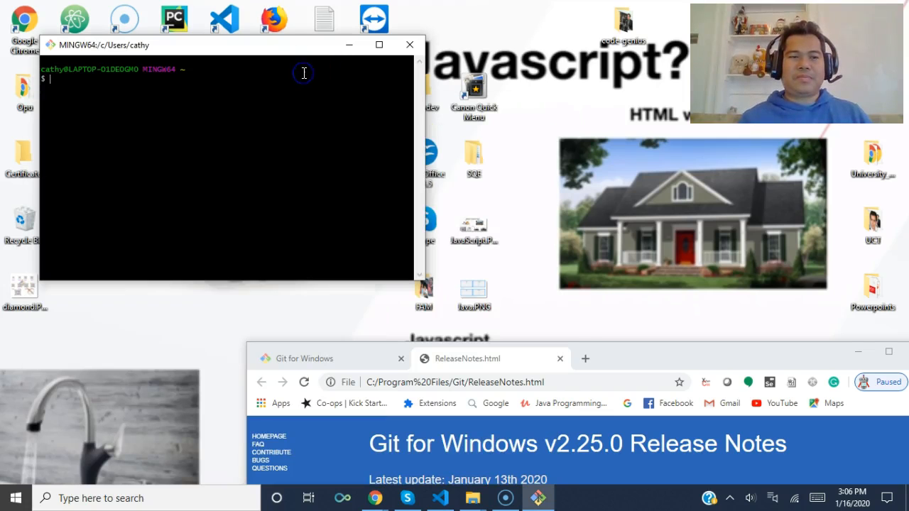
# Step: Enlarge the Git Bash window until it fills the whole screen
pyautogui.moveTo(426, 81); pyautogui.dragTo(678, 144)
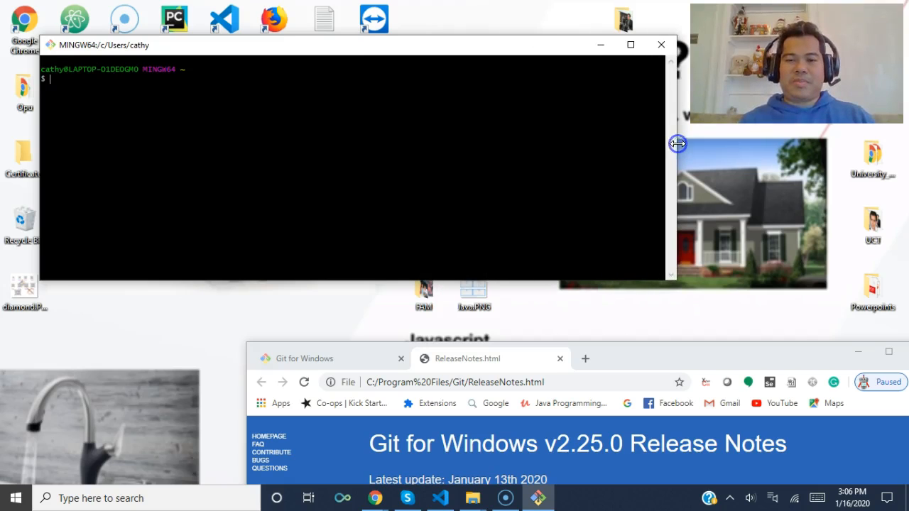
pyautogui.moveTo(370, 280); pyautogui.dragTo(367, 438)
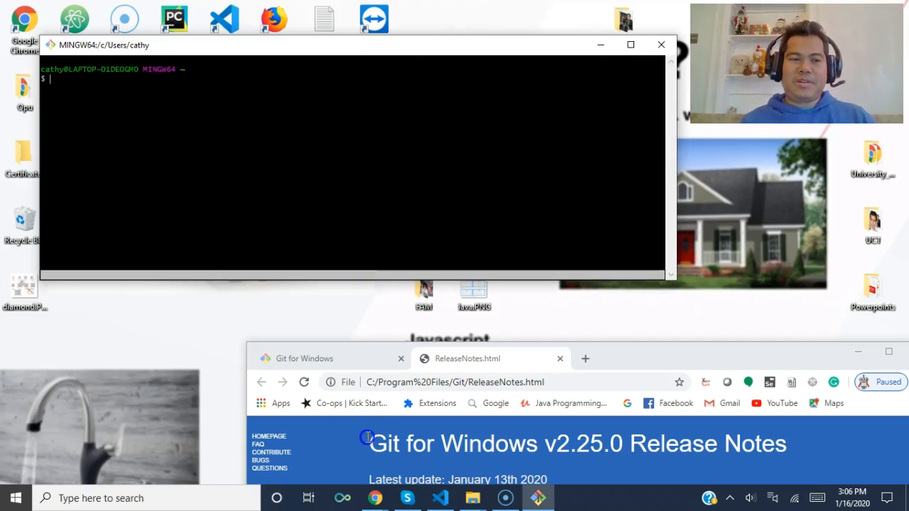
pyautogui.click(631, 46)
pyautogui.click(337, 92)
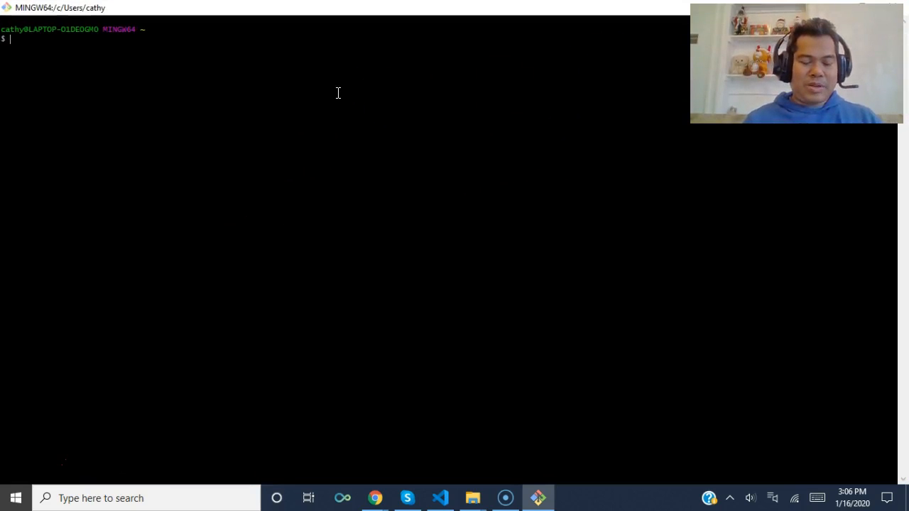
# Step: Enlarge the Git Bash terminal text so commands are easy to read
pyautogui.hotkey('ctrl', '+')
pyautogui.hotkey('ctrl', '+')
pyautogui.hotkey('ctrl', '+')
pyautogui.hotkey('ctrl', '+')
pyautogui.hotkey('ctrl', '+')
pyautogui.hotkey('ctrl', '+')
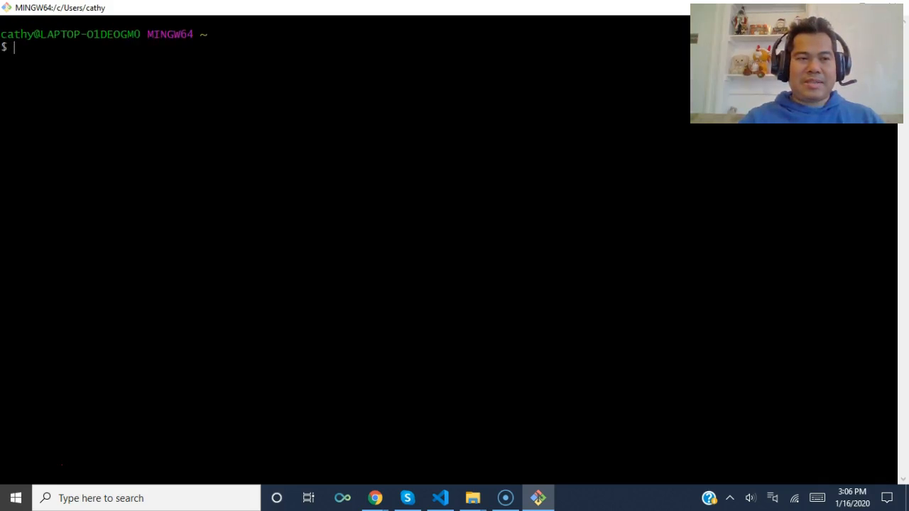
pyautogui.hotkey('ctrl', '+')
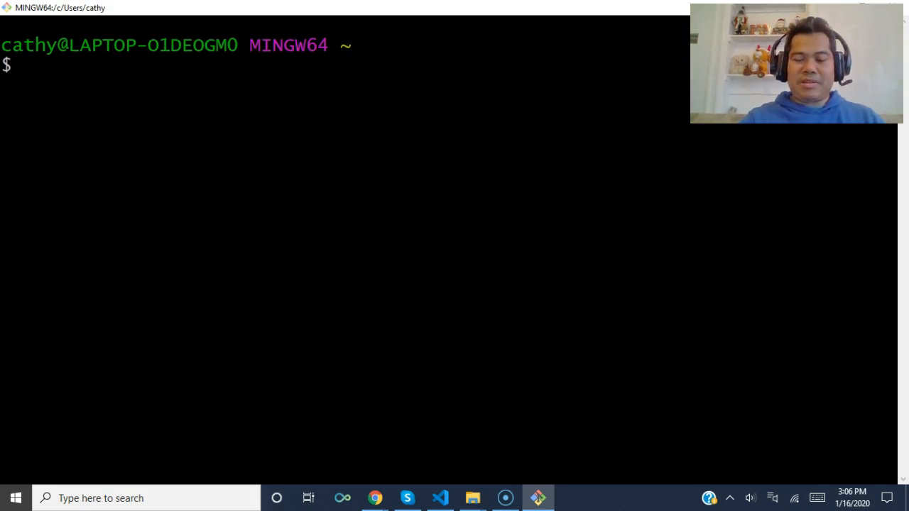
pyautogui.hotkey('ctrl', '-')
pyautogui.hotkey('ctrl', '-')
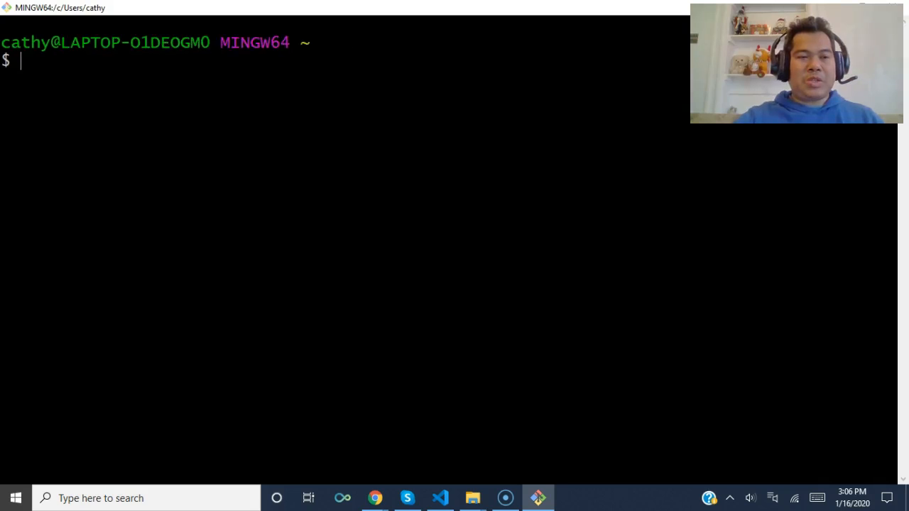
pyautogui.hotkey('ctrl', '+')
pyautogui.hotkey('ctrl', '+')
pyautogui.hotkey('ctrl', '+')
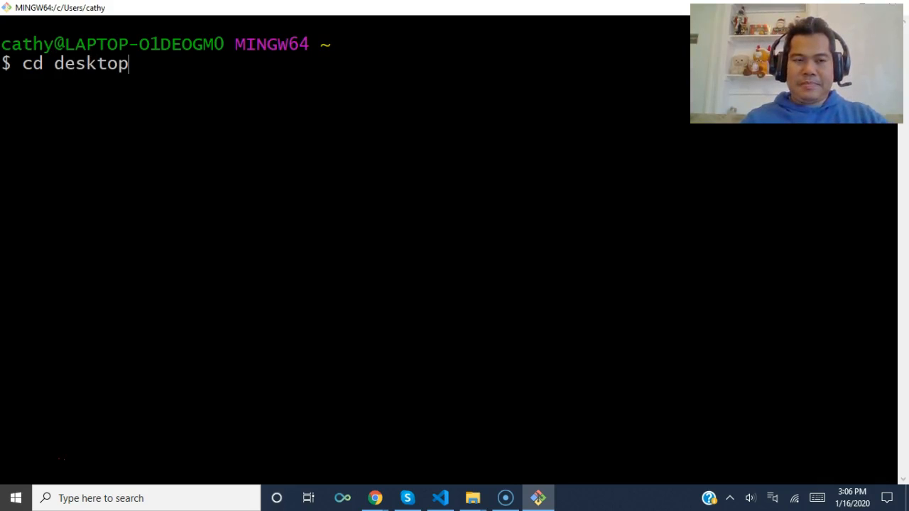
# Step: Create a folder named wevdev2020 on the desktop with mkdir and make it the working directory
pyautogui.press('Return')
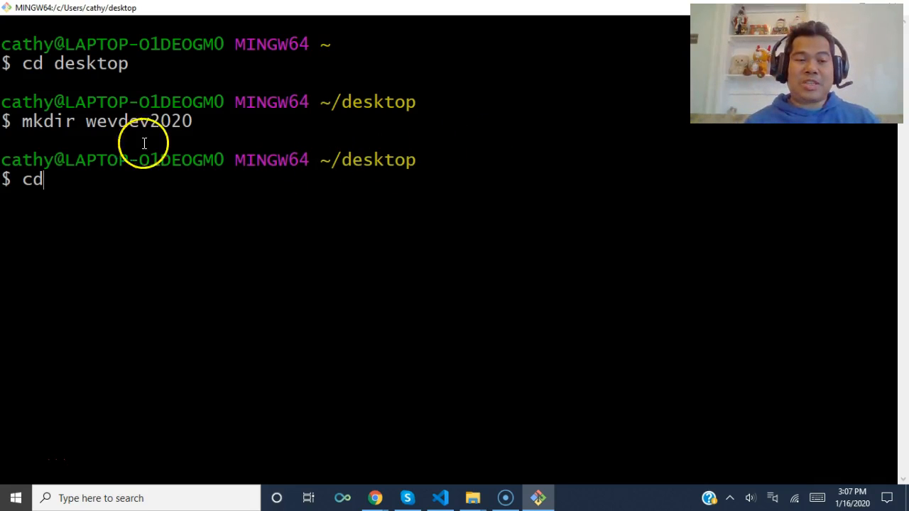
pyautogui.write('w')
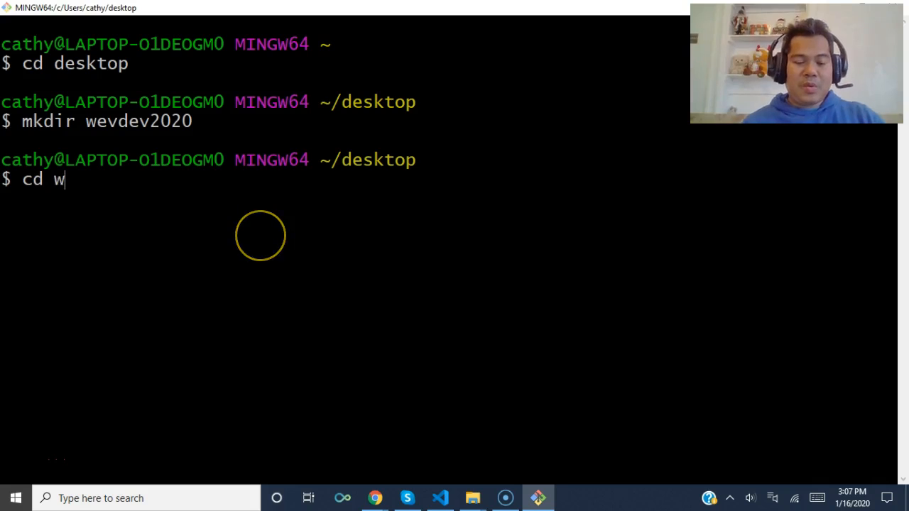
pyautogui.write('evdev')
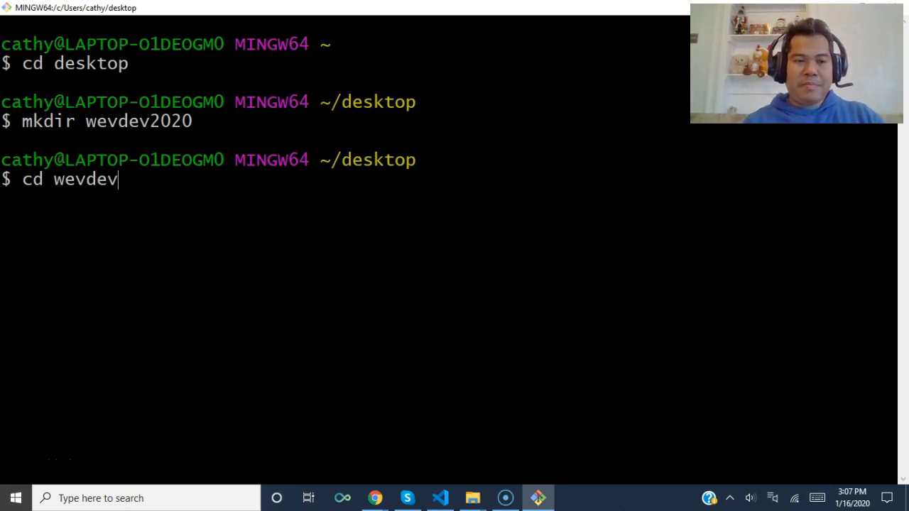
pyautogui.write('2020')
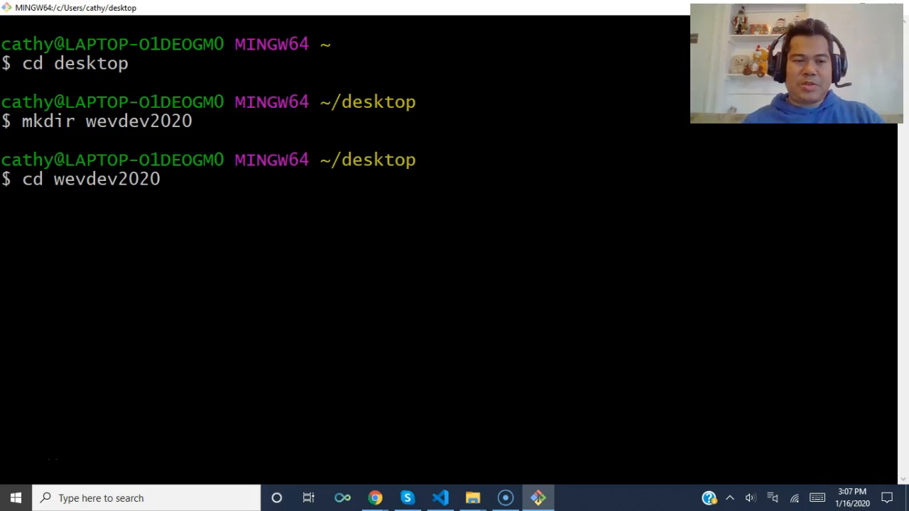
pyautogui.press('Return')
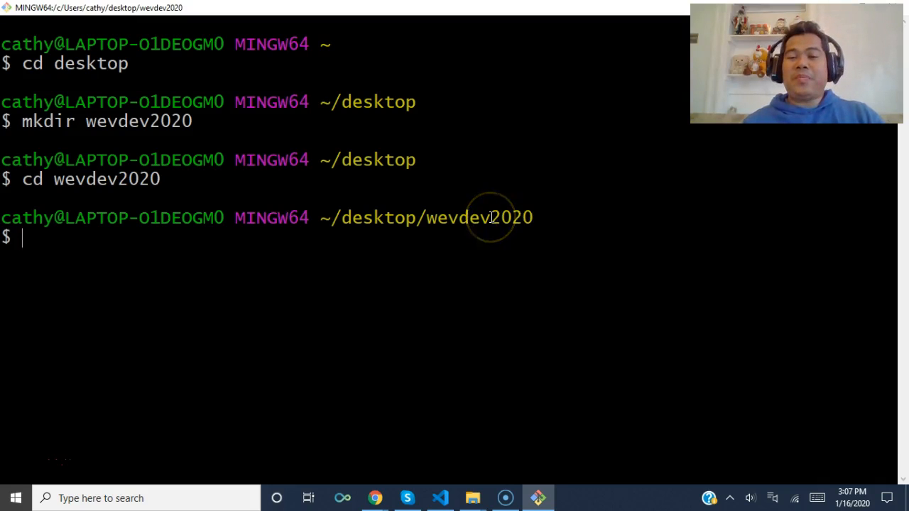
# Step: List the wevdev2020 folder's contents with ls and create an empty index.css file in it with touch
pyautogui.write('ls')
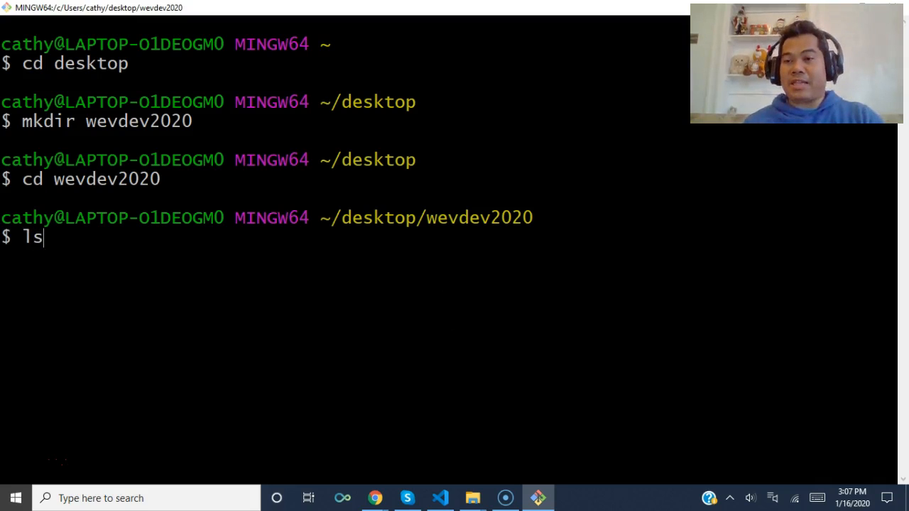
pyautogui.press('Return')
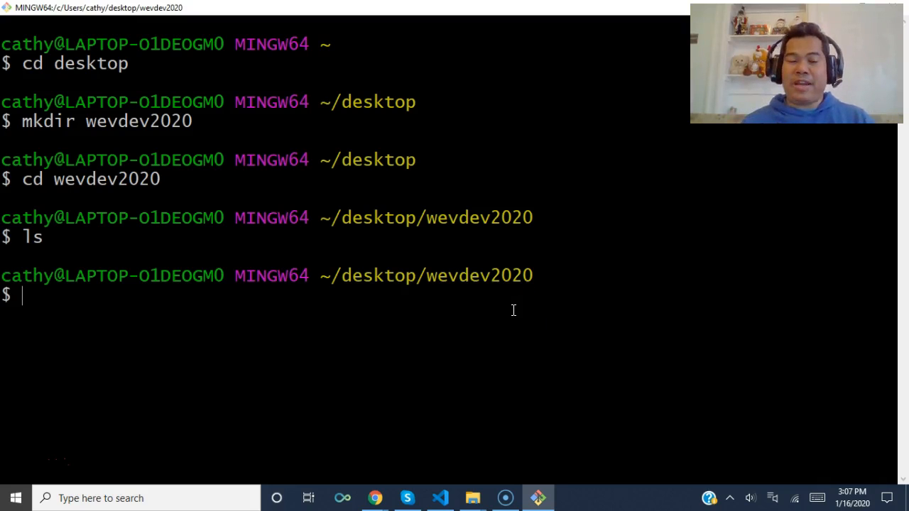
pyautogui.write('t')
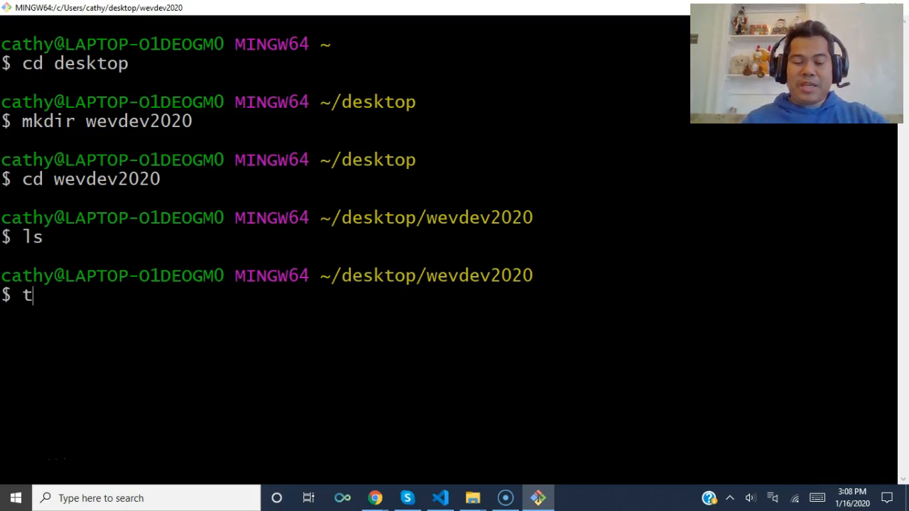
pyautogui.write('ouch')
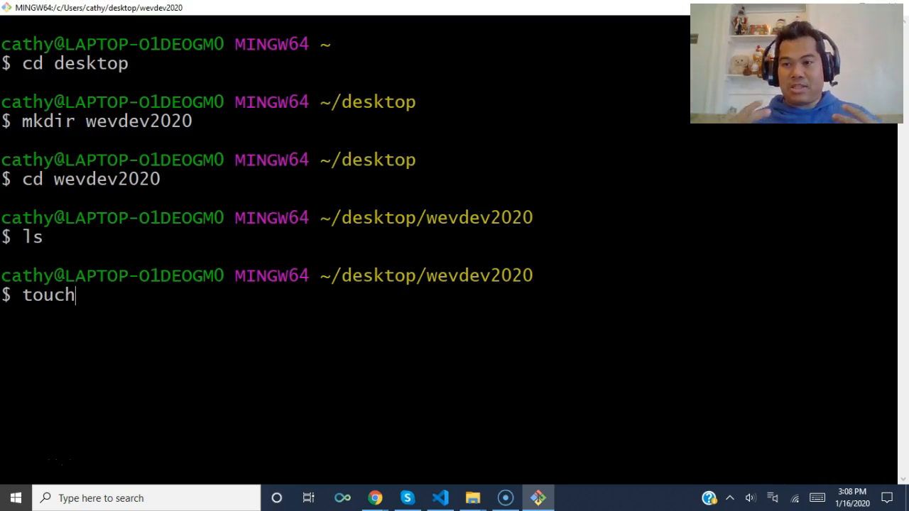
pyautogui.write(' ind')
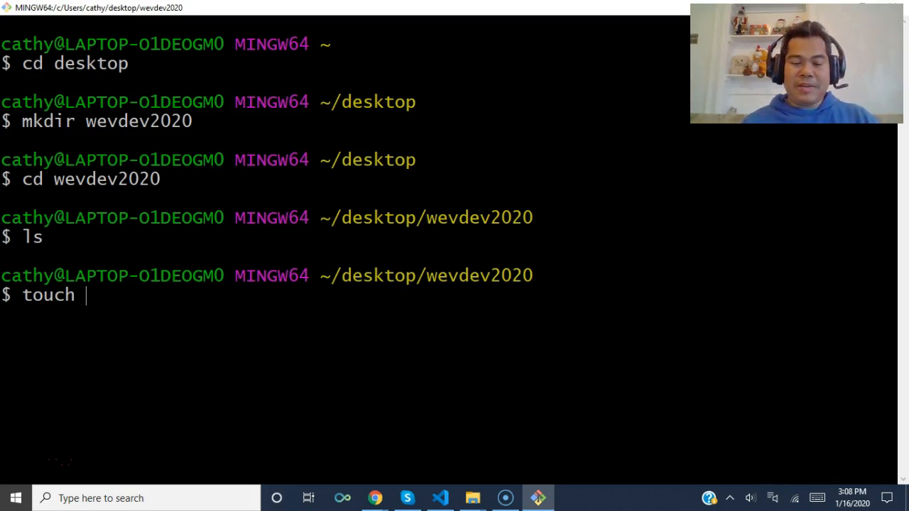
pyautogui.write('ex')
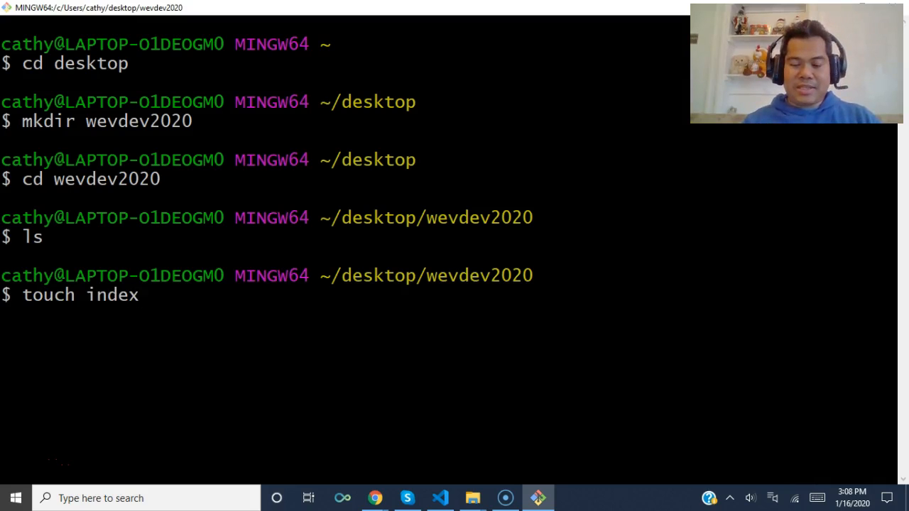
pyautogui.write('.css')
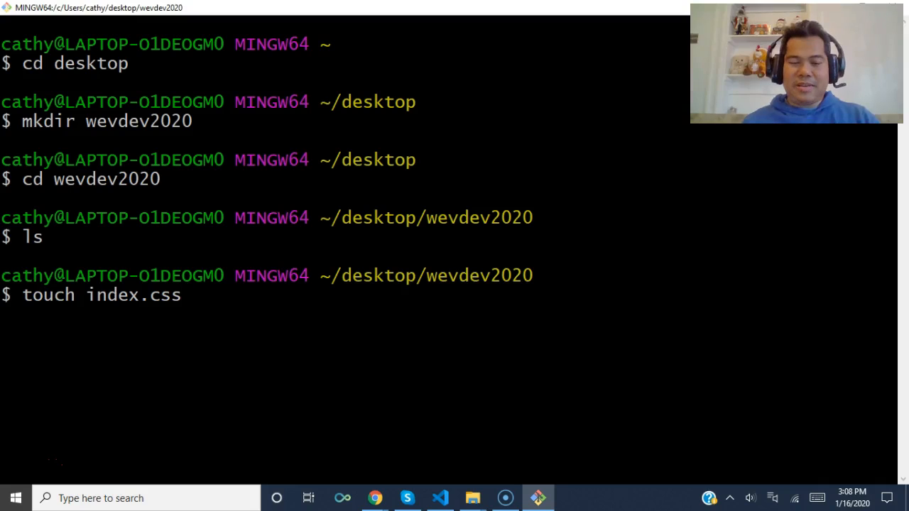
pyautogui.press('Return')
# Step: Create an empty index.html file in the wevdev2020 folder with touch
pyautogui.write('t')
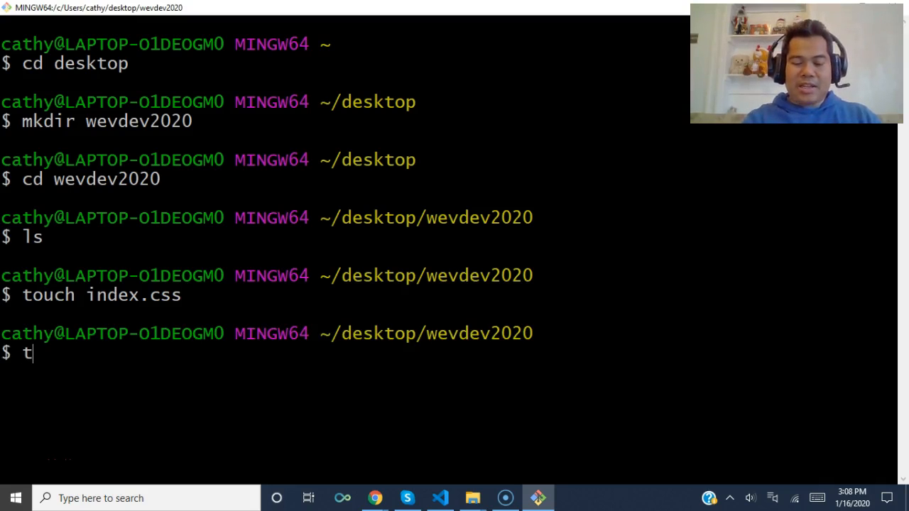
pyautogui.write('ouch ')
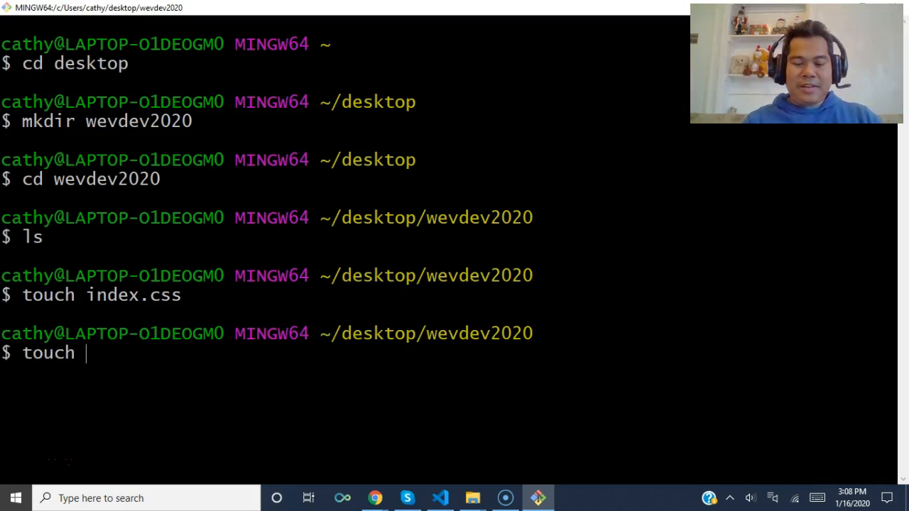
pyautogui.write('index.html')
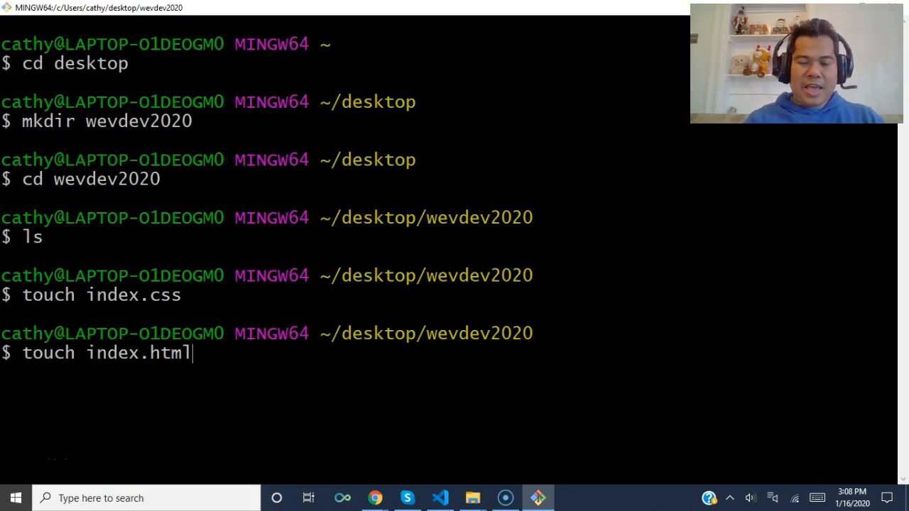
pyautogui.press('Return')
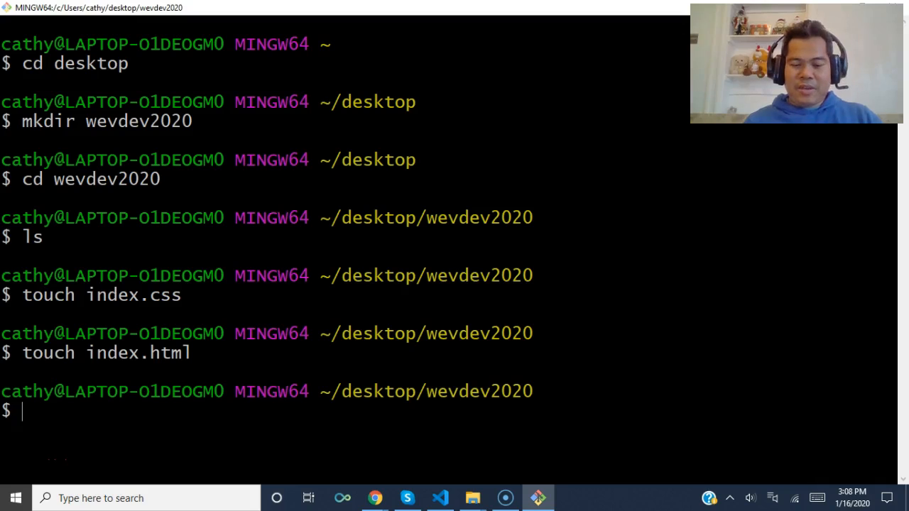
# Step: List the files in the wevdev2020 folder with ls, and clear the terminal
pyautogui.write('ls')
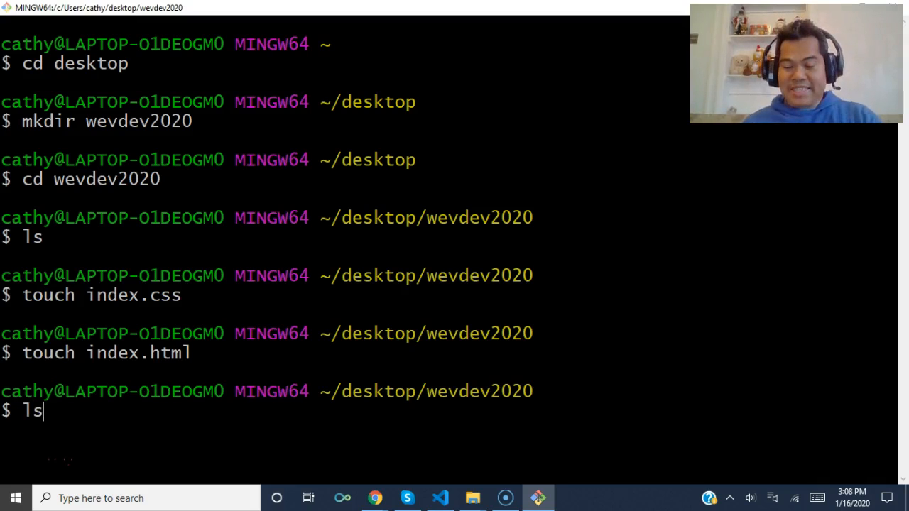
pyautogui.press('Return')
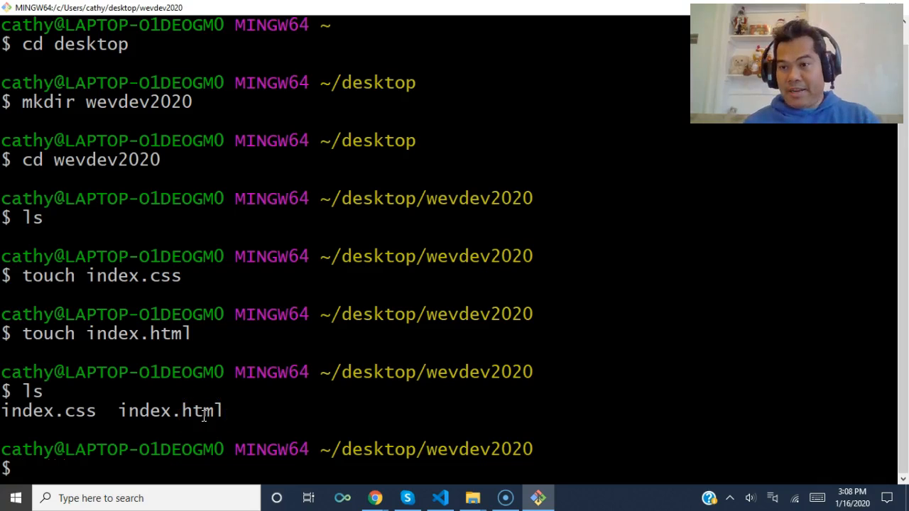
pyautogui.write('clear')
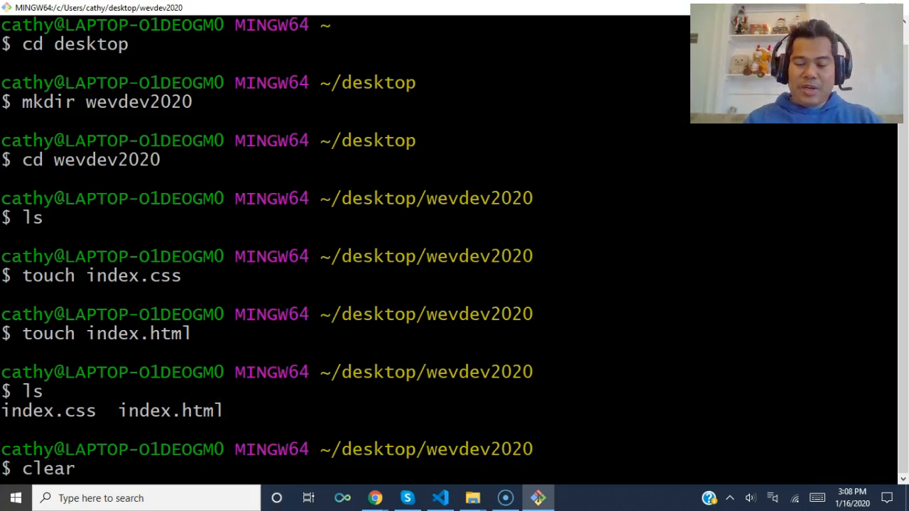
pyautogui.press('Return')
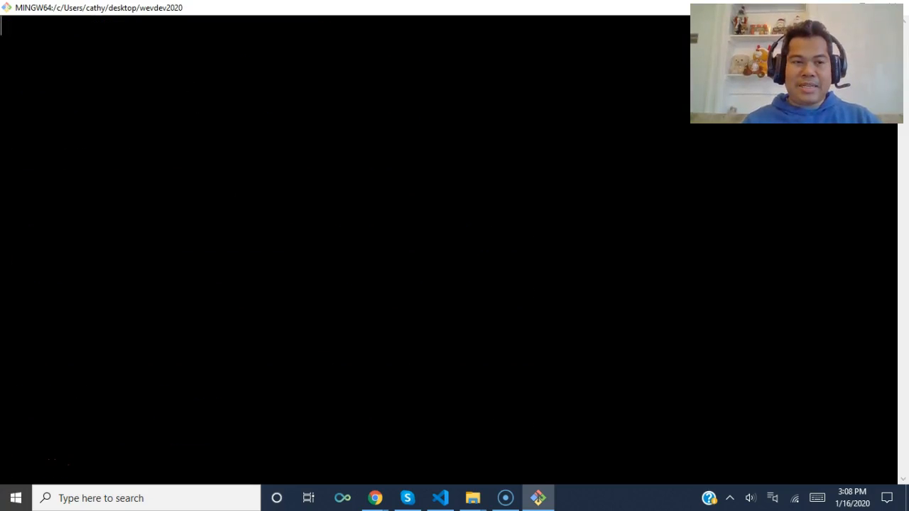